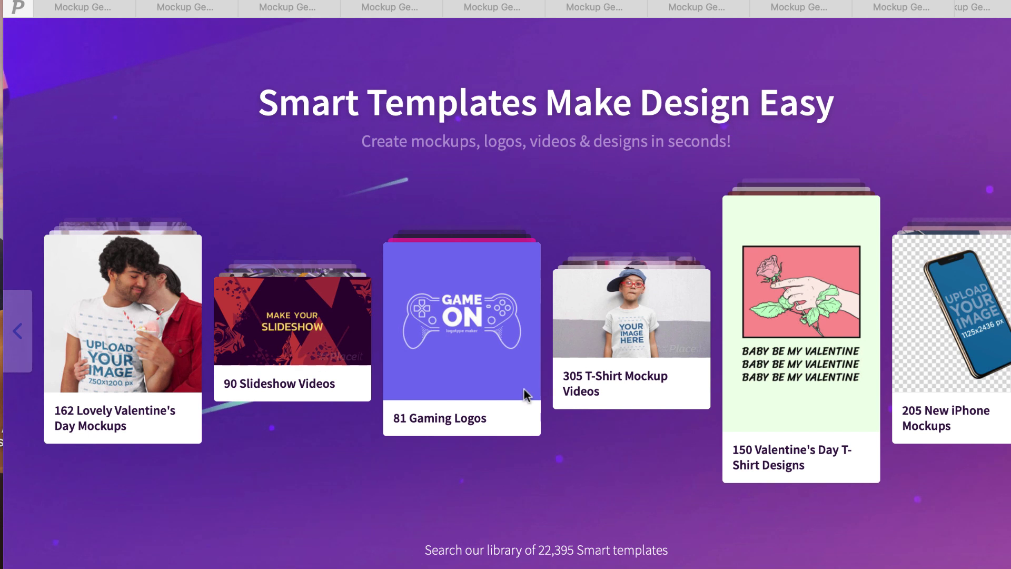
Scroll down through the T-Shirt Mockup Generator's grid of shirt mockup templates.
scroll(524, 395, "up", 1)
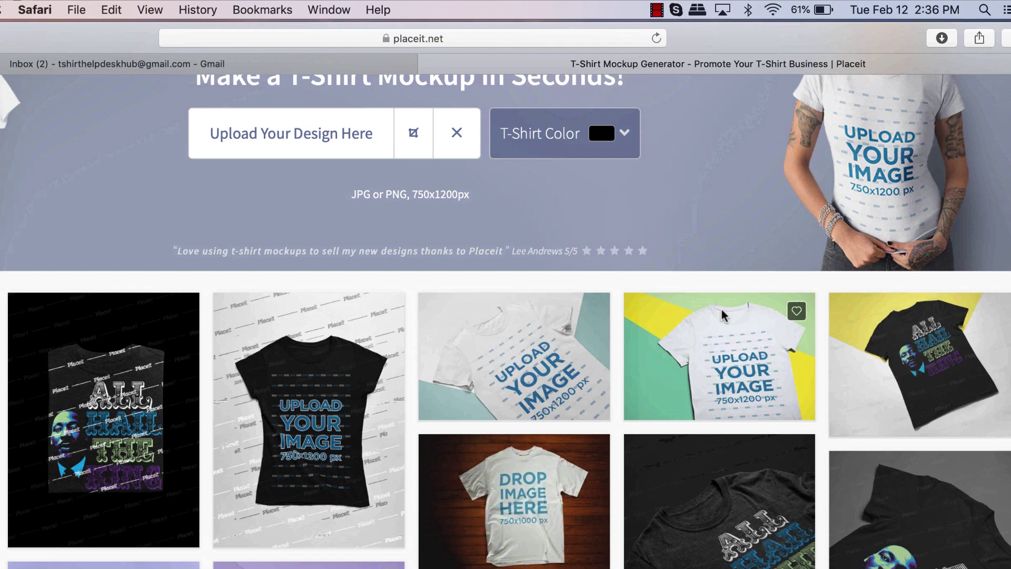
scroll(721, 309, "down", 2)
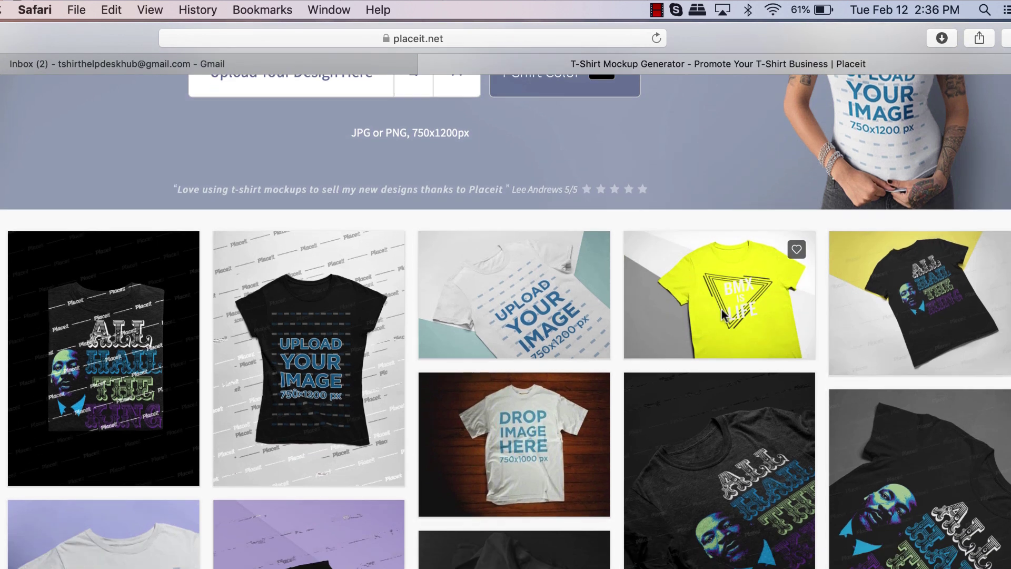
scroll(721, 309, "down", 1)
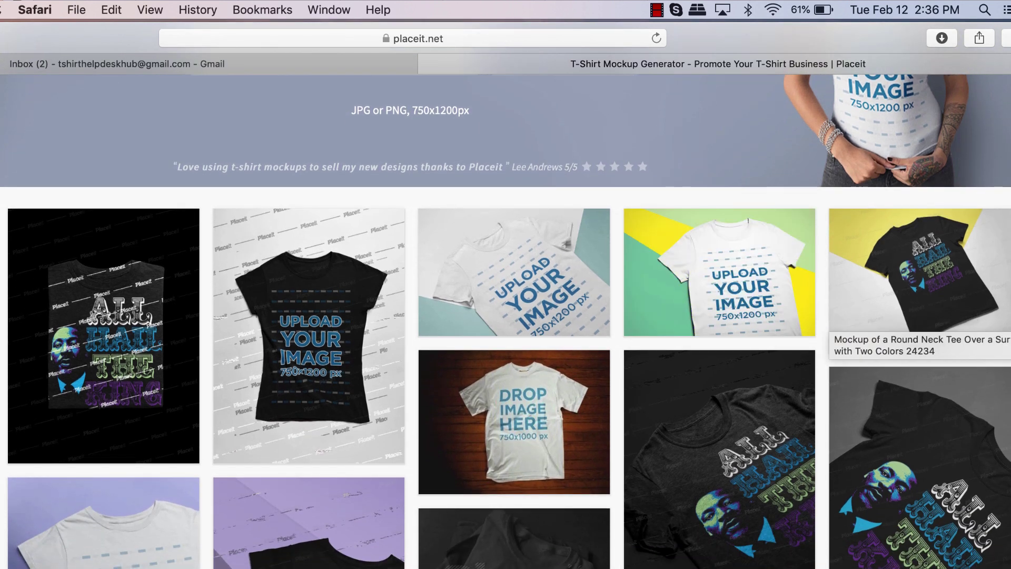
scroll(916, 316, "down", 4)
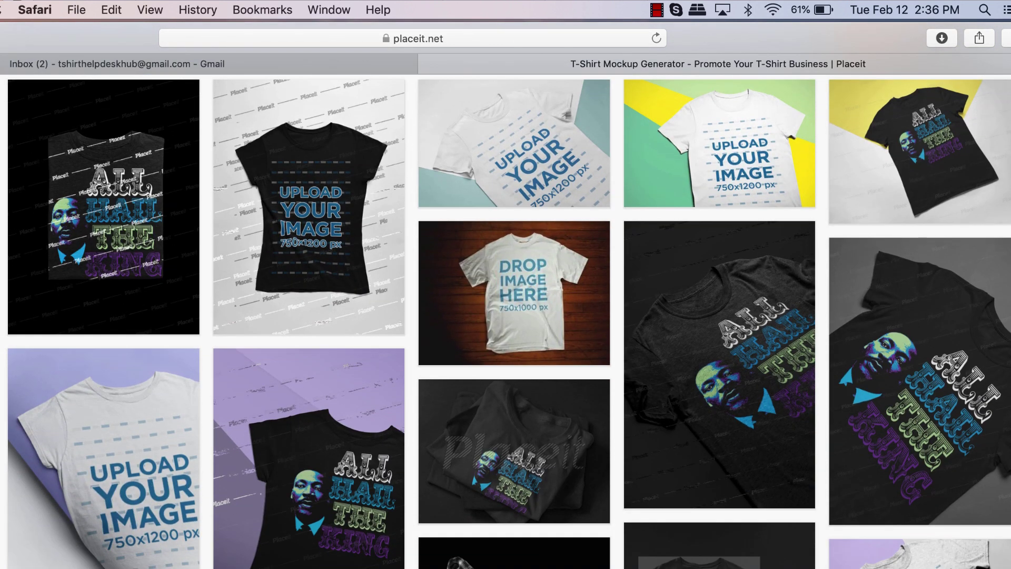
scroll(506, 322, "down", 7)
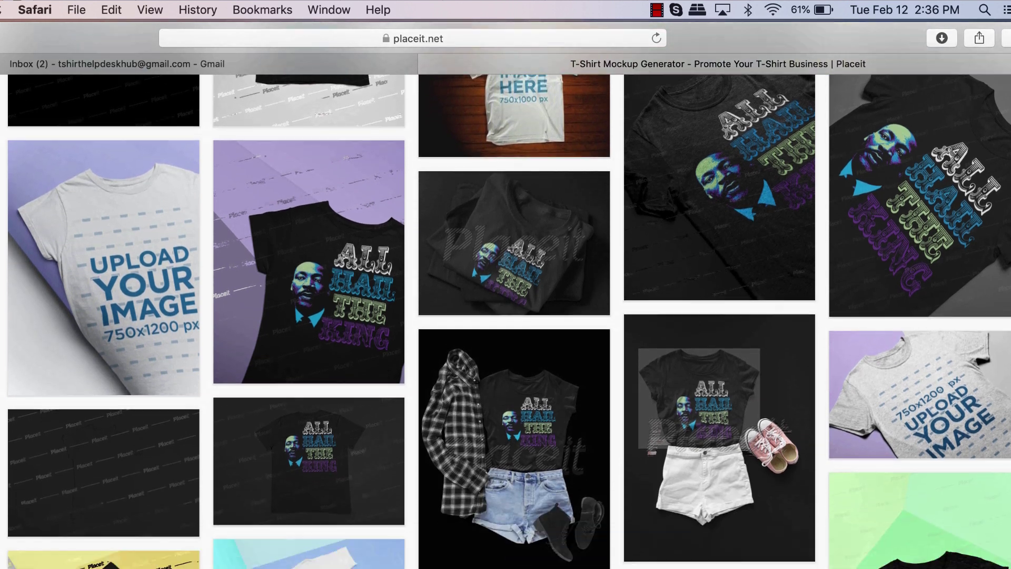
scroll(506, 321, "down", 7)
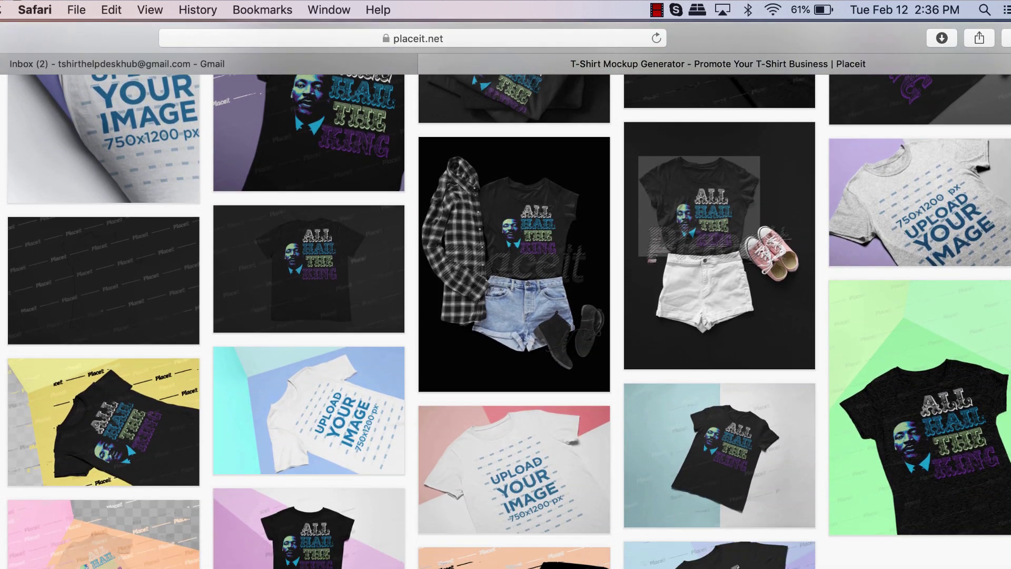
scroll(505, 321, "down", 7)
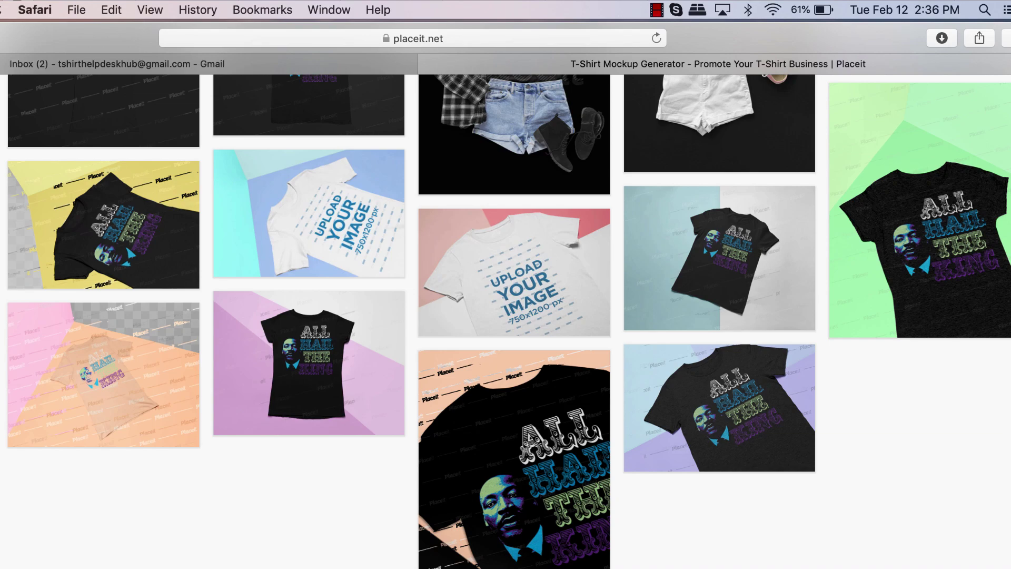
scroll(799, 155, "down", 1)
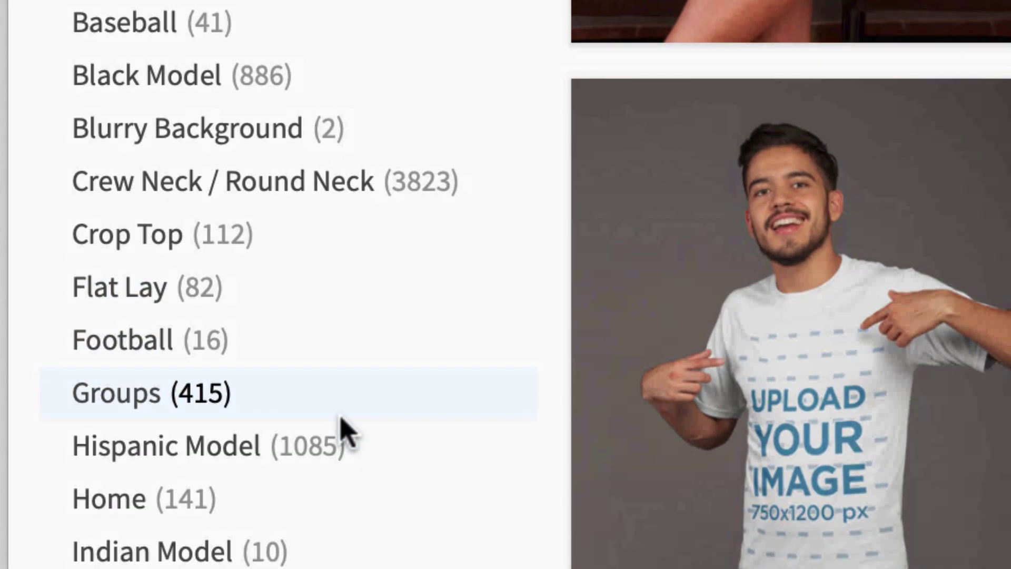
Browse the T-shirt mockup grid filtered by sidebar tags.
scroll(339, 429, "down", 3)
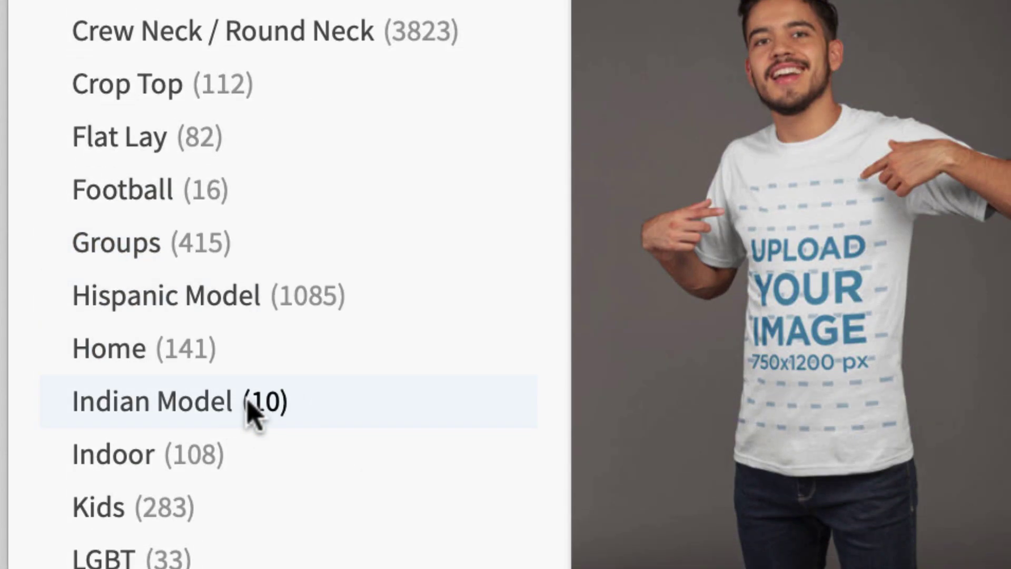
scroll(253, 414, "down", 10)
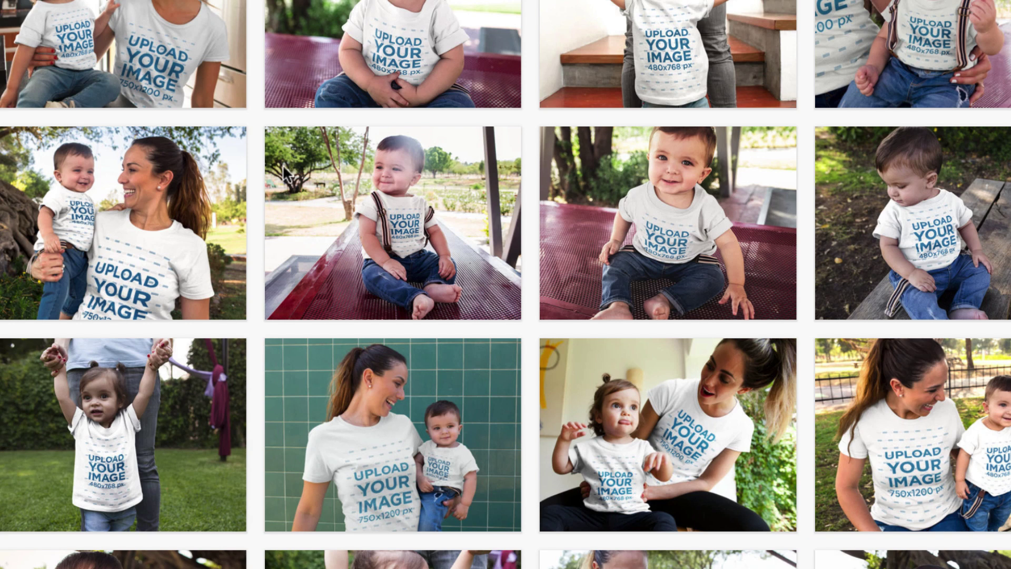
mouse_move(284, 168)
scroll(357, 289, "up", 2)
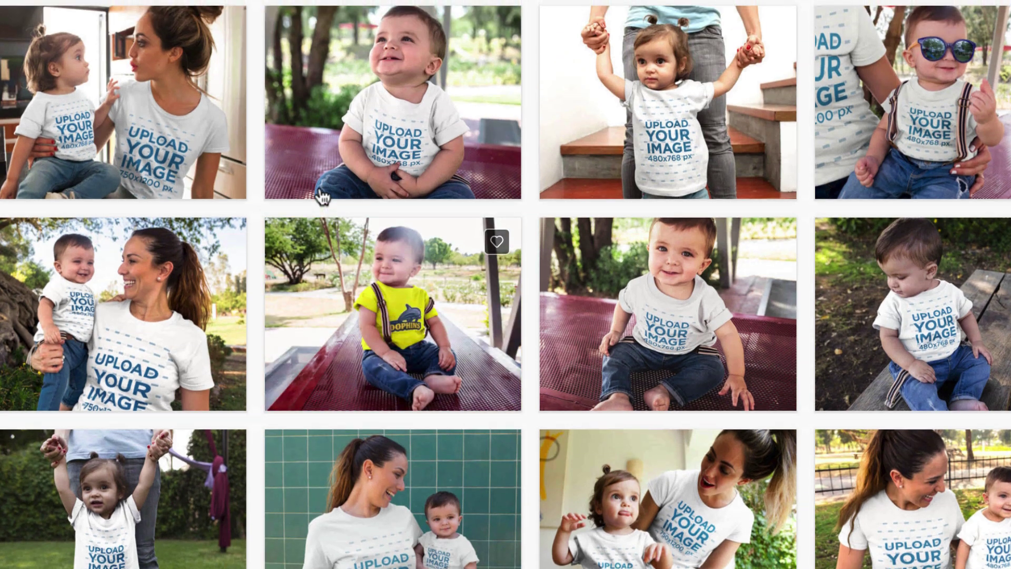
scroll(357, 289, "down", 3)
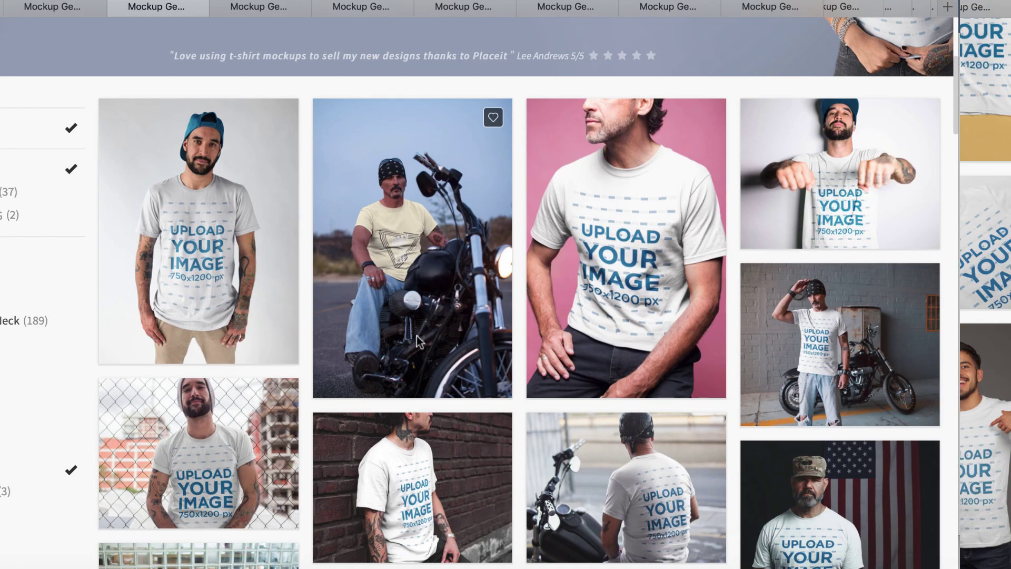
scroll(425, 429, "down", 1)
scroll(424, 429, "down", 5)
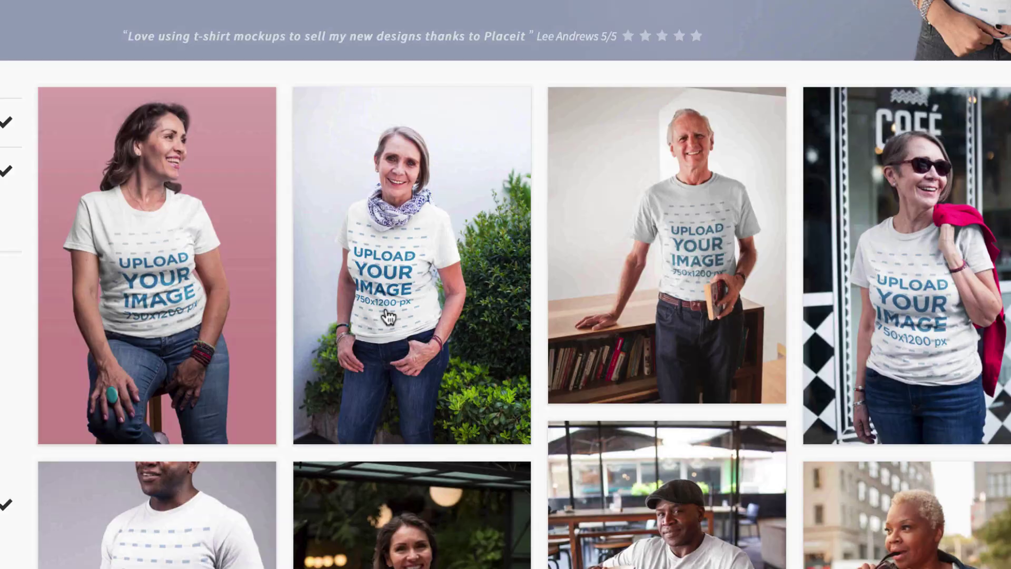
Scroll through the remaining filtered mockups, then back to the 'Upload Your Design Here' banner.
scroll(385, 310, "down", 5)
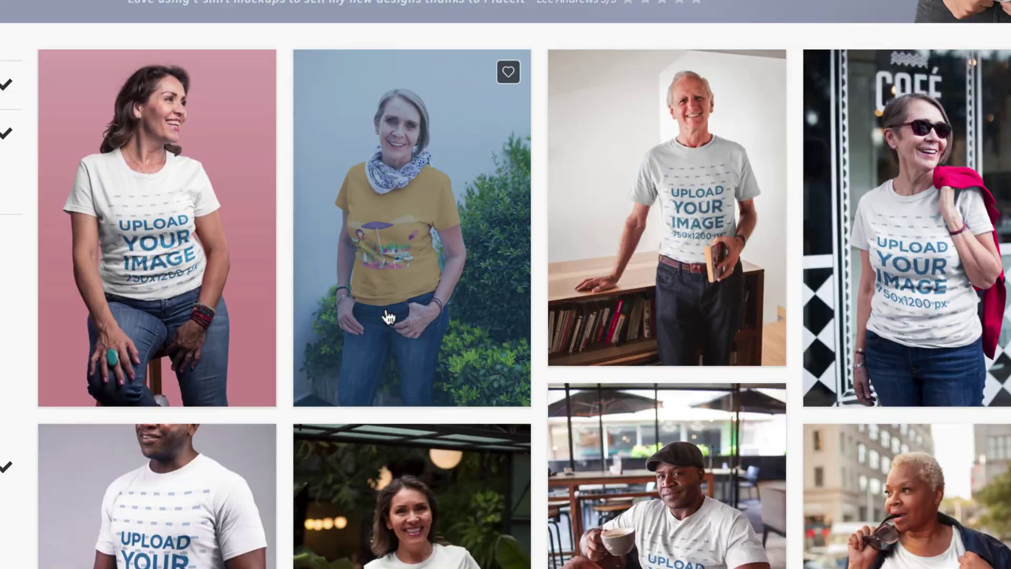
scroll(385, 308, "down", 7)
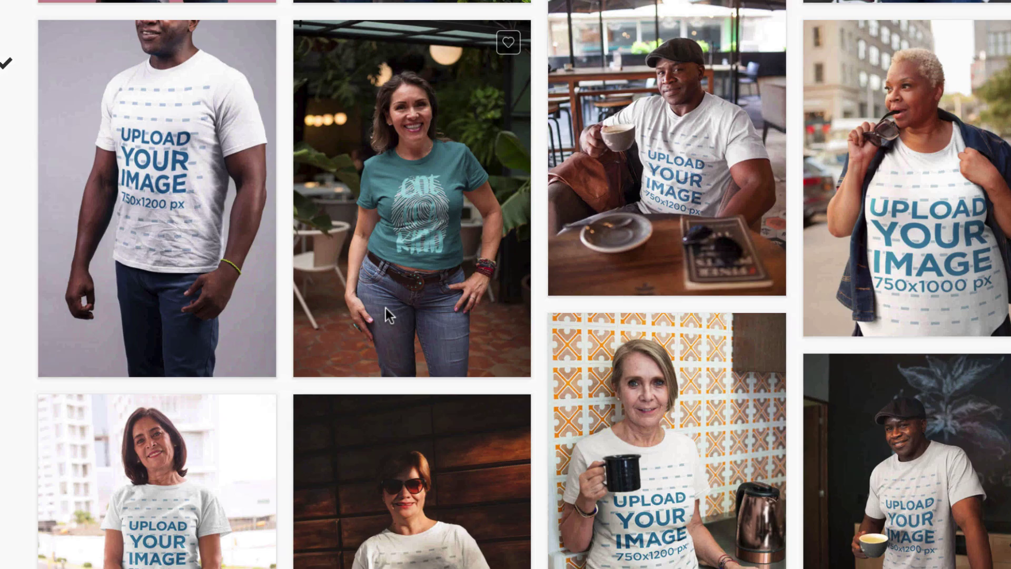
scroll(386, 308, "down", 3)
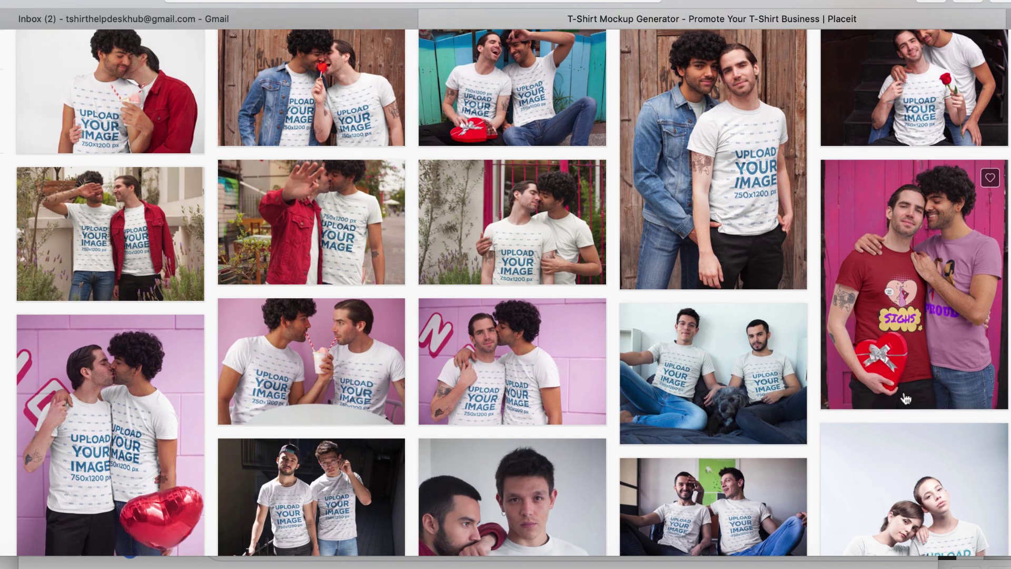
scroll(904, 399, "down", 3)
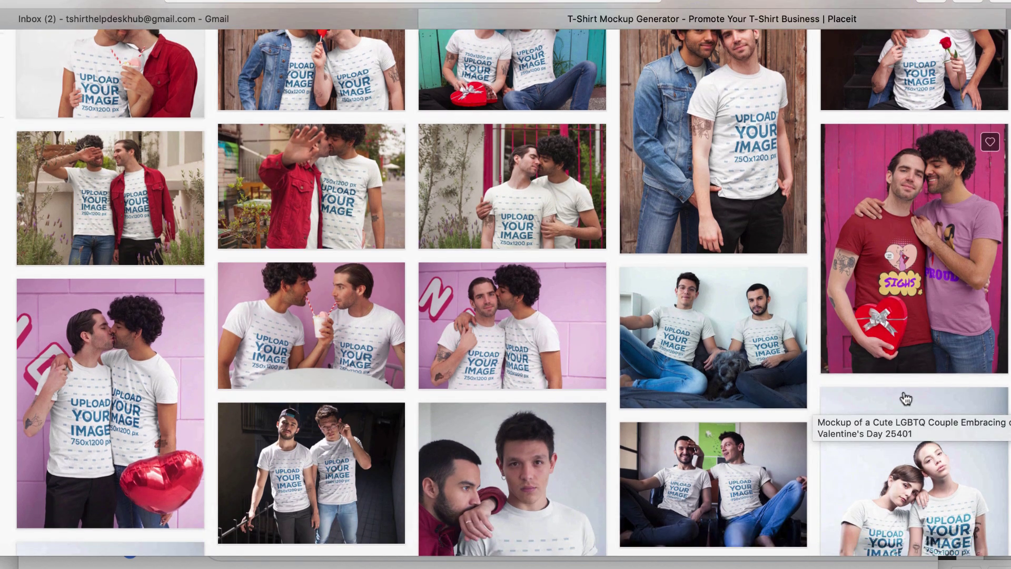
scroll(905, 399, "down", 2)
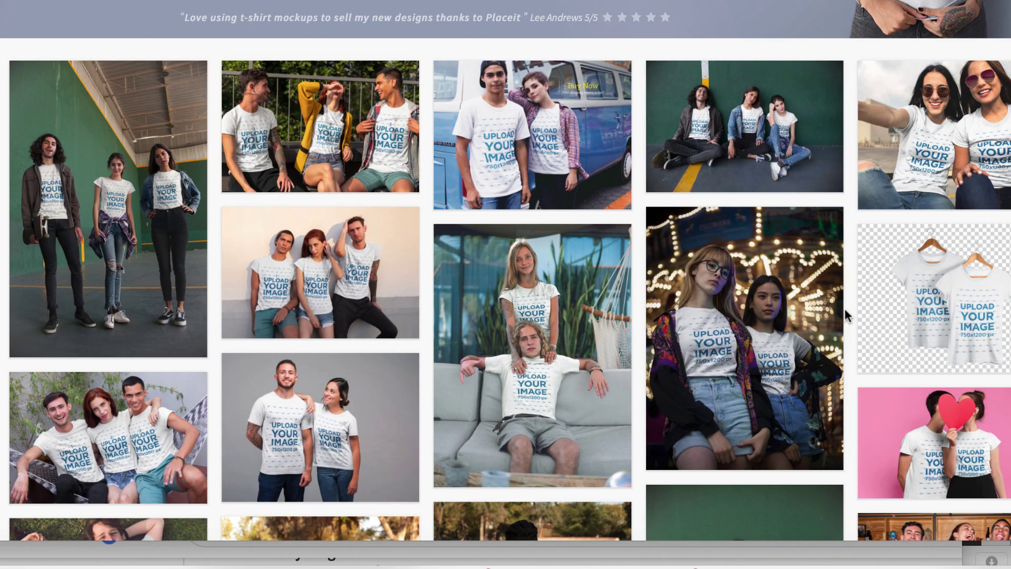
scroll(845, 313, "down", 3)
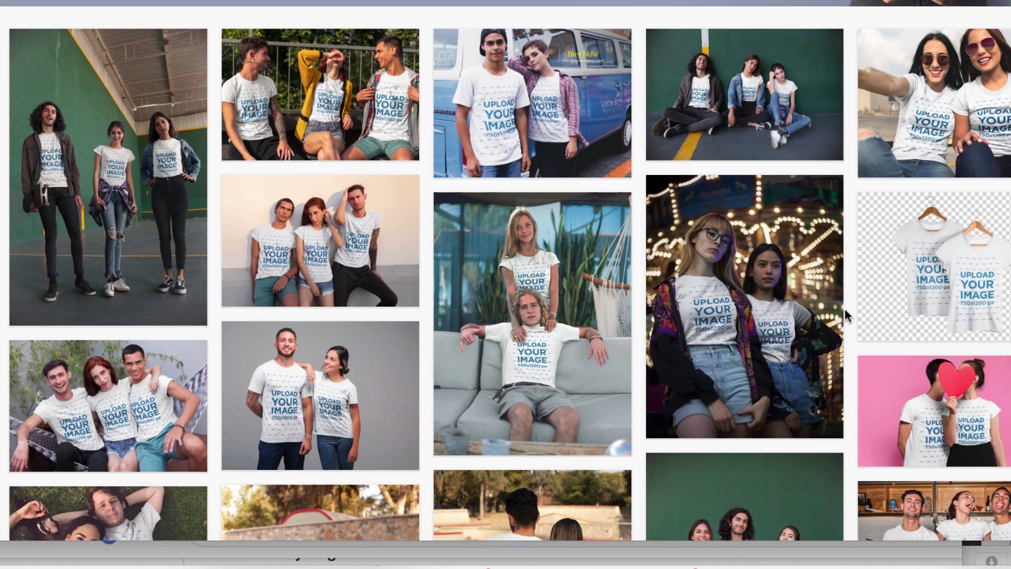
scroll(845, 313, "down", 2)
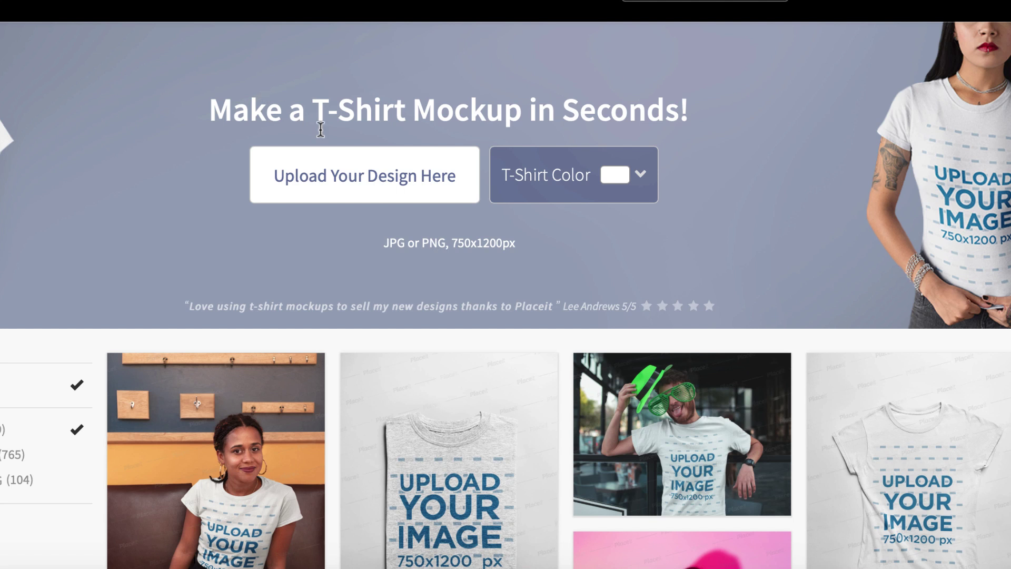
scroll(321, 129, "down", 1)
scroll(320, 129, "up", 1)
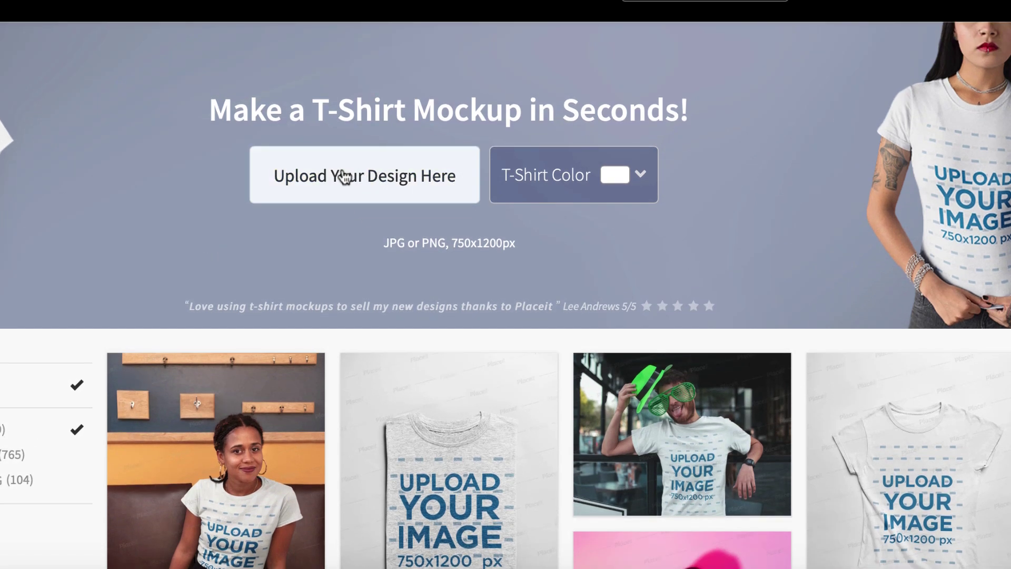
Upload the king-of-hearts image 'biggie card.png' as the mockup design.
left_click(407, 185)
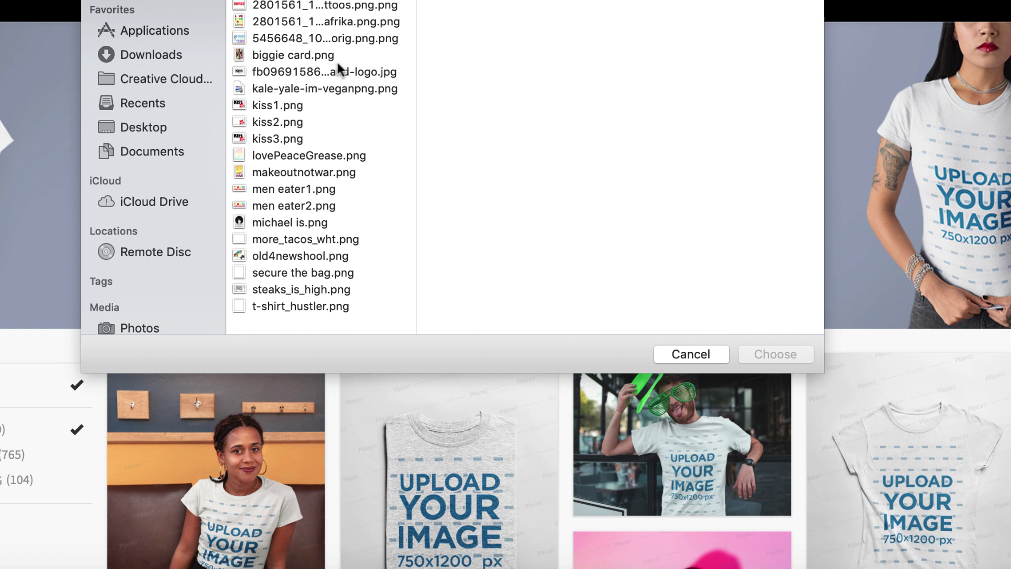
left_click(327, 52)
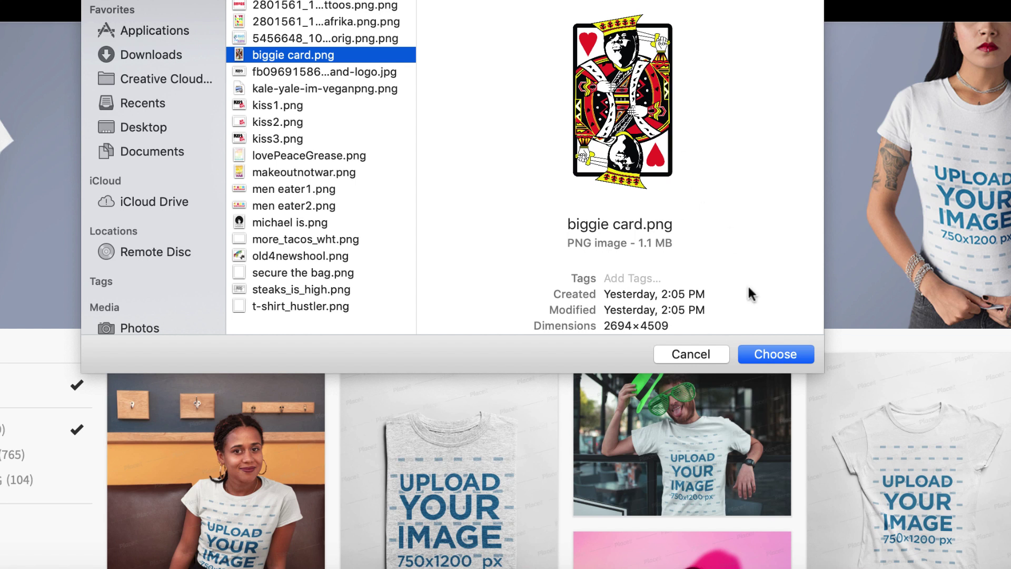
left_click(792, 353)
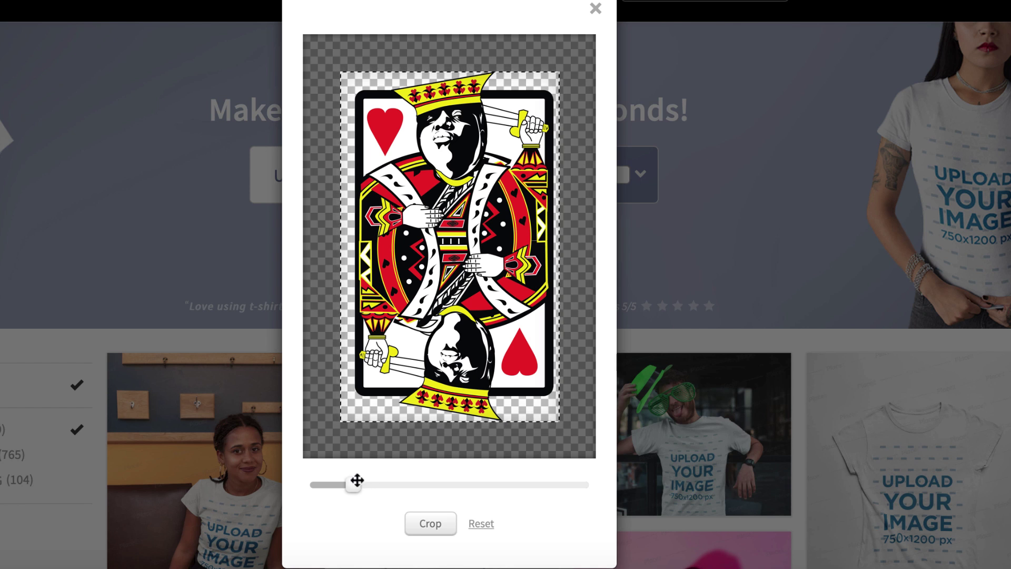
Zoom the card out, shift it up within the crop frame, and apply the crop.
left_click_drag(359, 483, 351, 479)
mouse_move(460, 321)
left_mouse_down()
mouse_move(462, 311)
mouse_move(462, 325)
left_mouse_up()
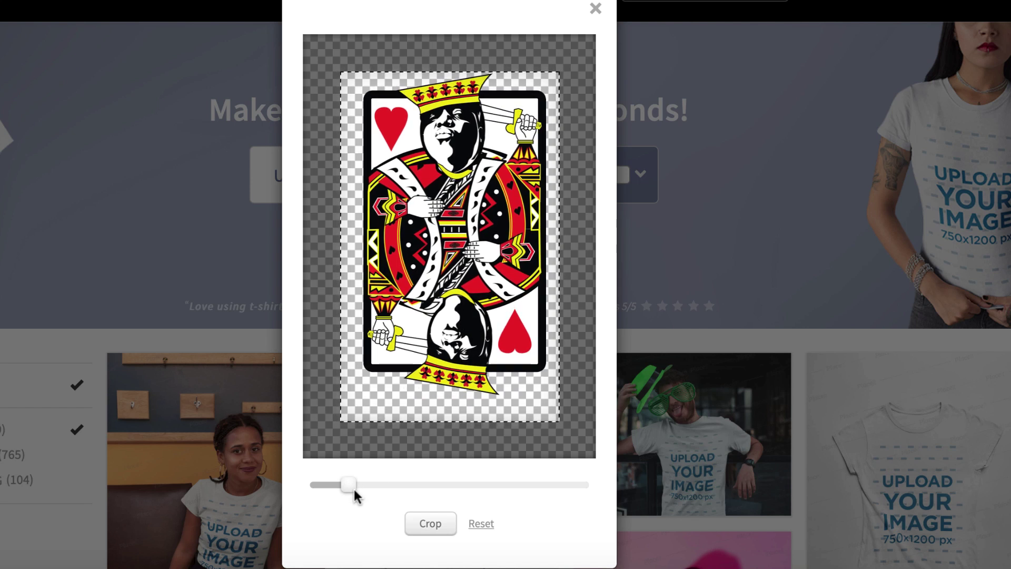
left_click_drag(352, 482, 351, 483)
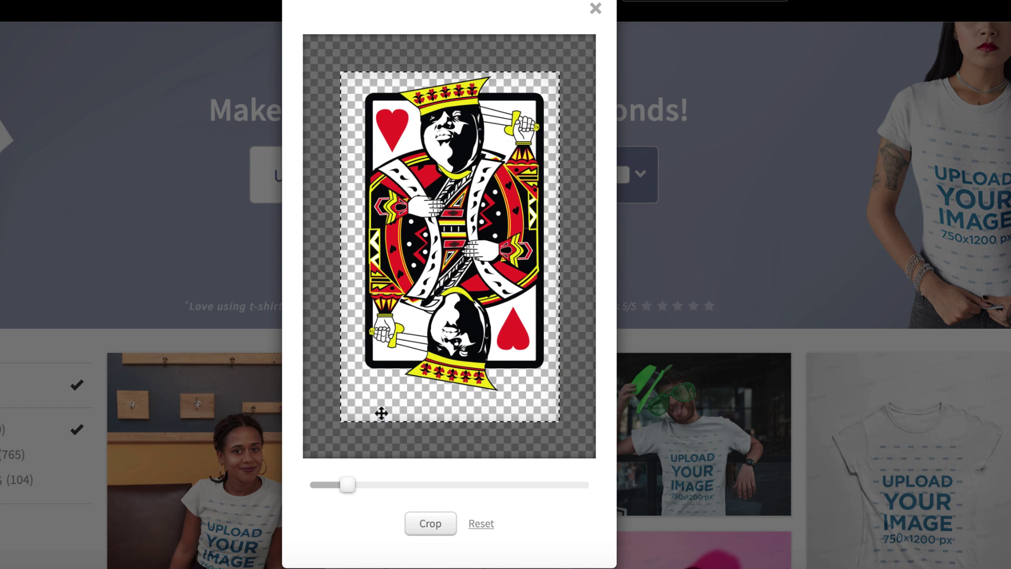
left_click_drag(427, 353, 427, 349)
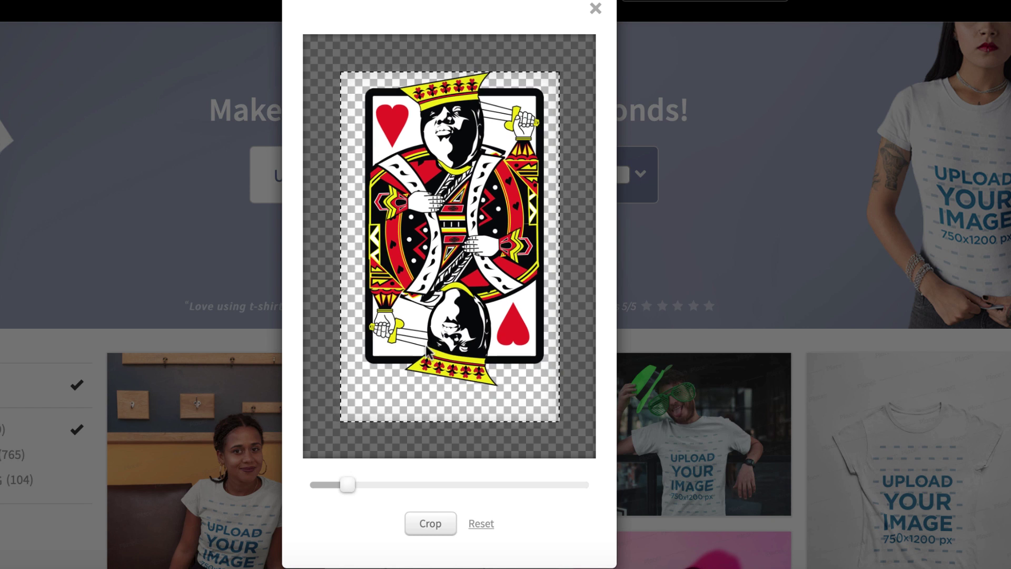
left_click(432, 513)
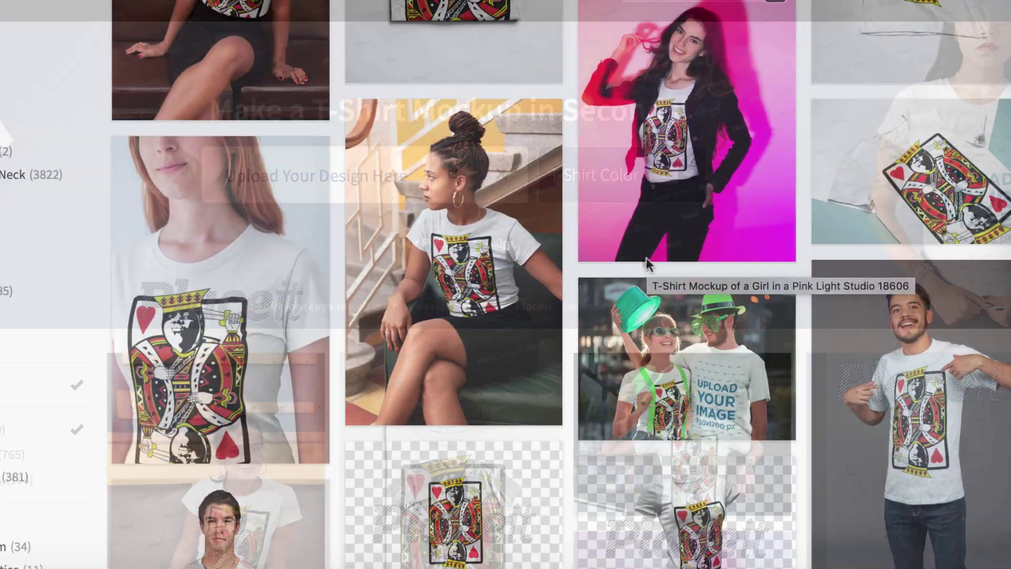
Scroll through the mockup grid previewing the king-of-hearts design on each shirt.
scroll(649, 263, "down", 3)
scroll(648, 263, "down", 5)
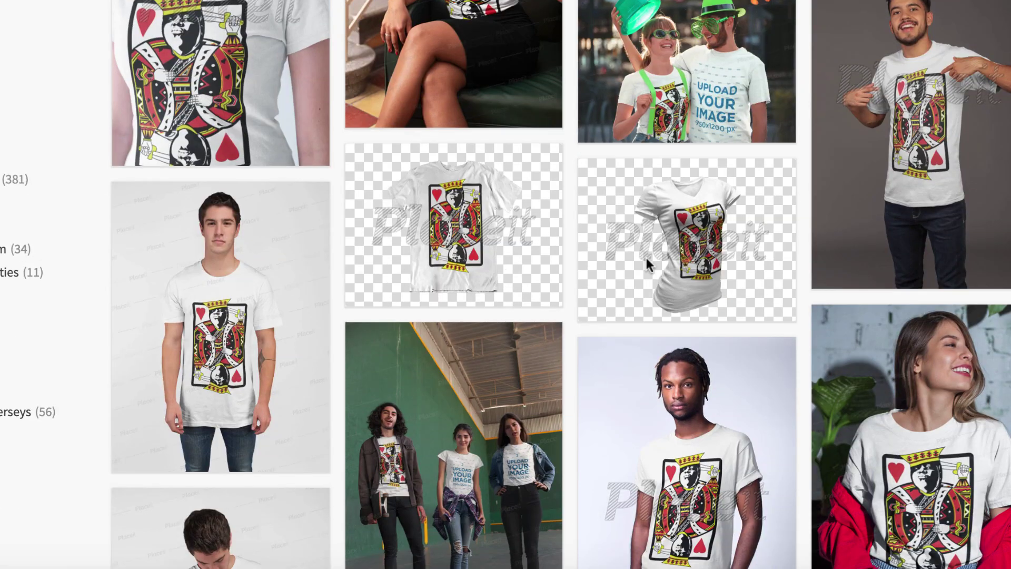
scroll(646, 258, "down", 4)
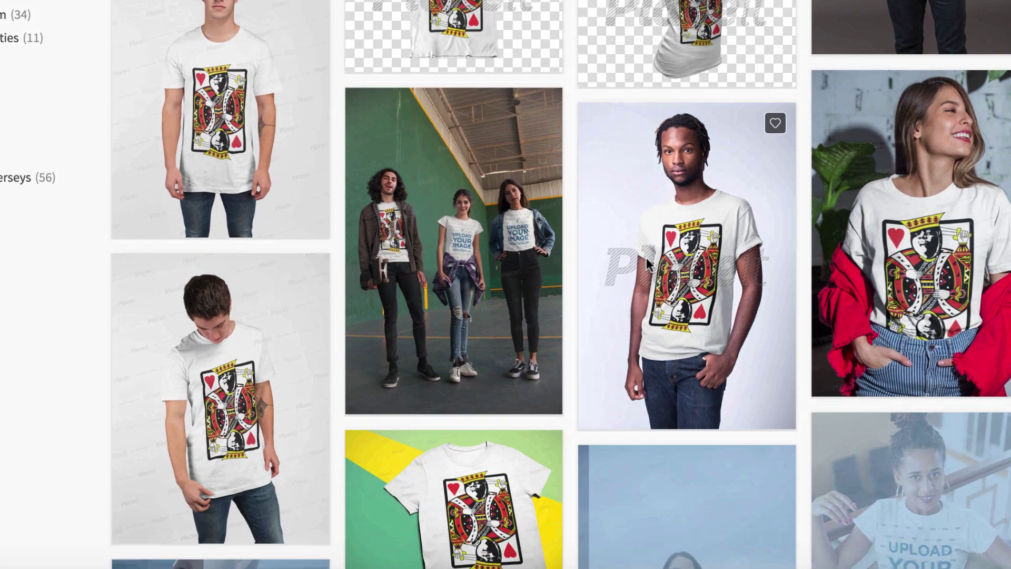
scroll(648, 263, "down", 3)
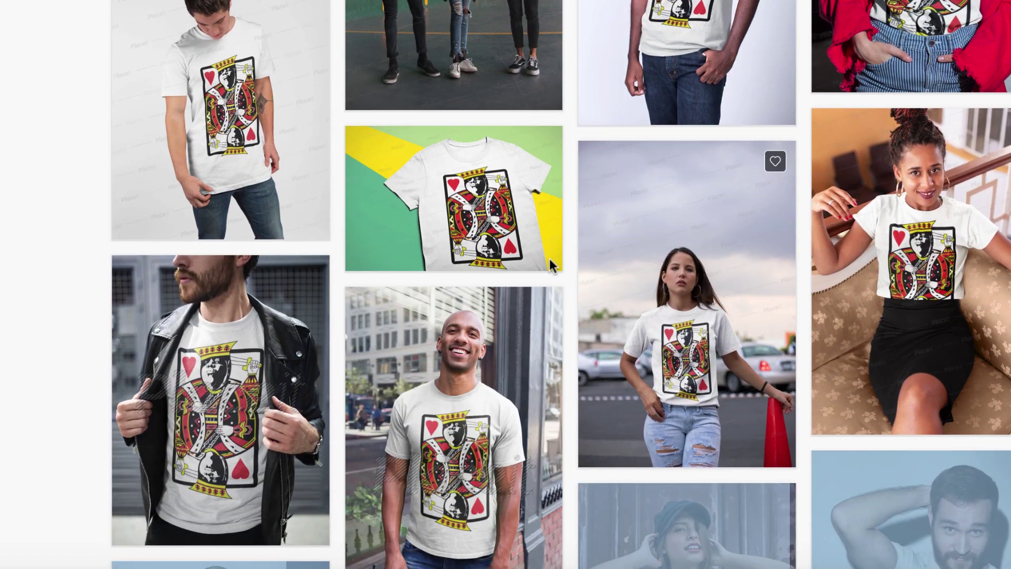
scroll(528, 380, "down", 2)
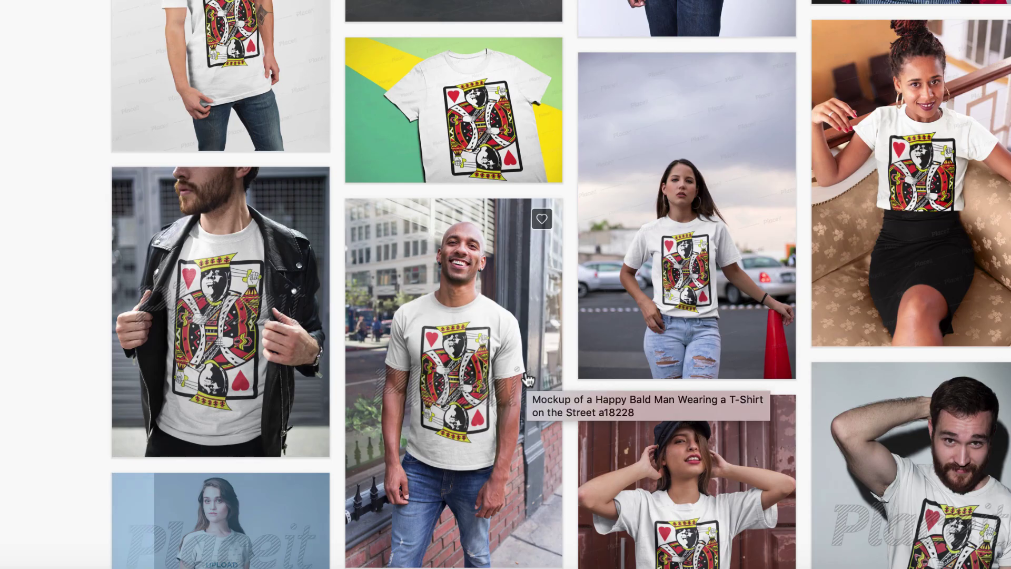
scroll(527, 380, "down", 2)
scroll(527, 379, "down", 1)
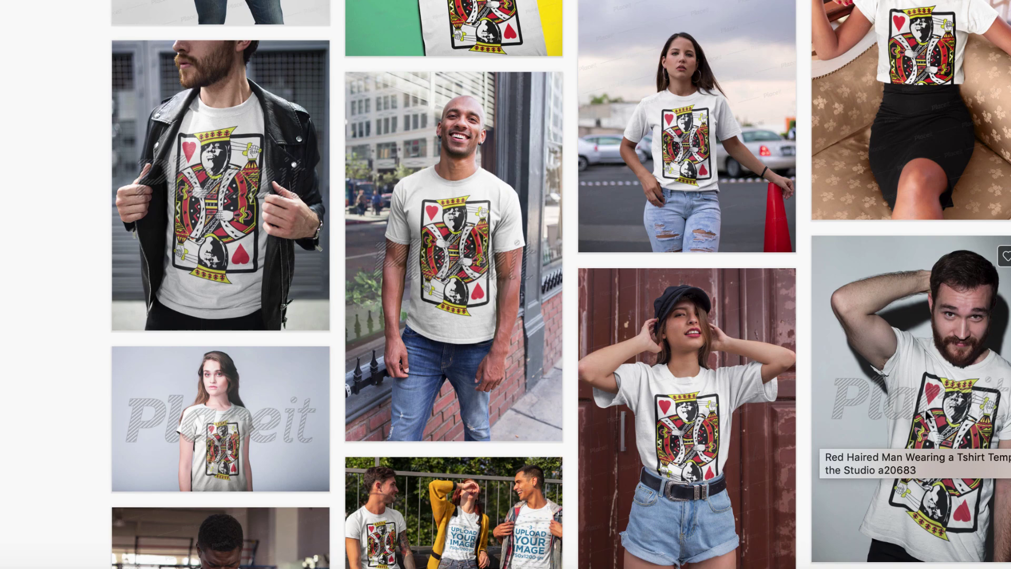
scroll(932, 398, "down", 3)
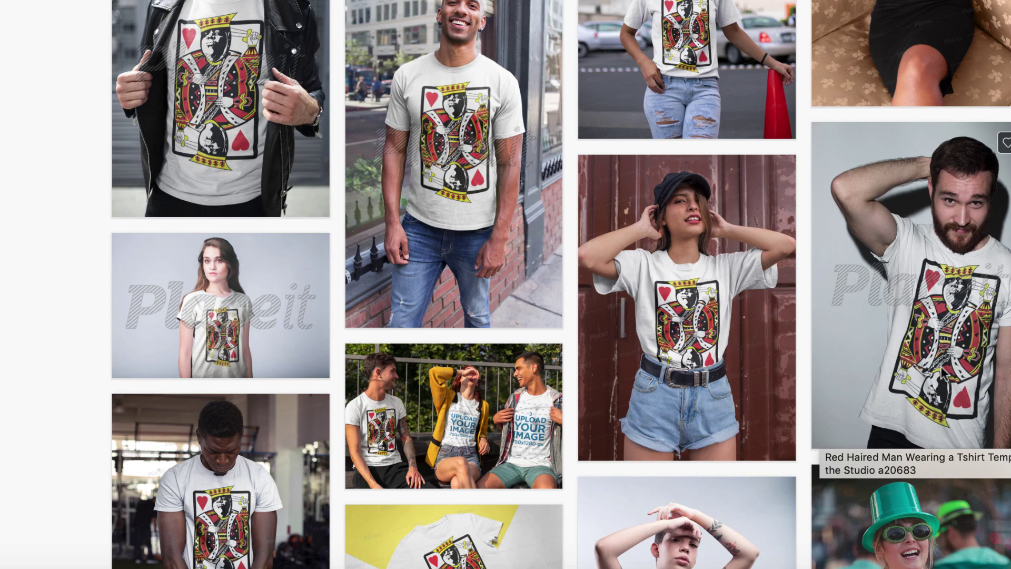
scroll(927, 379, "down", 2)
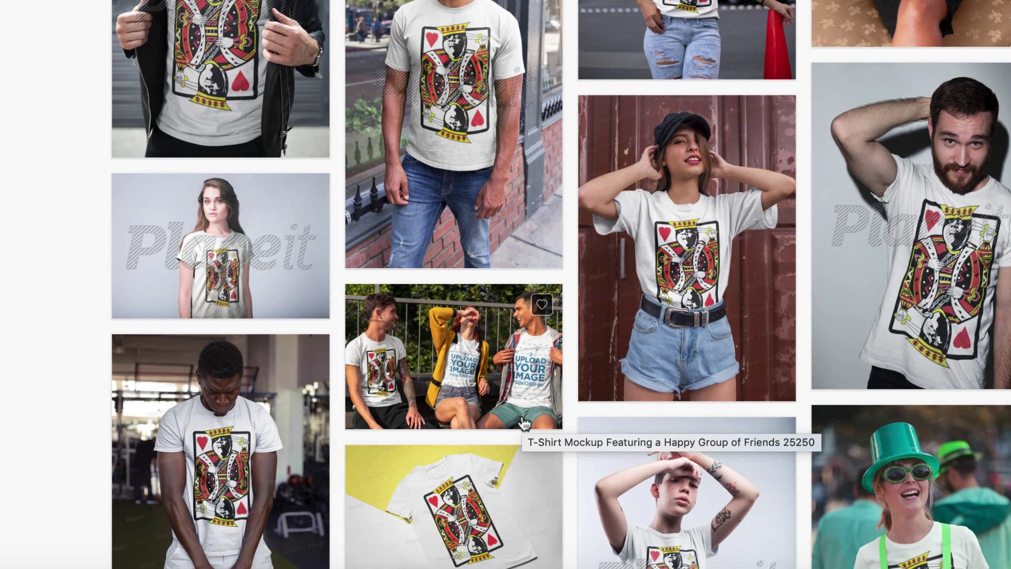
scroll(523, 422, "down", 5)
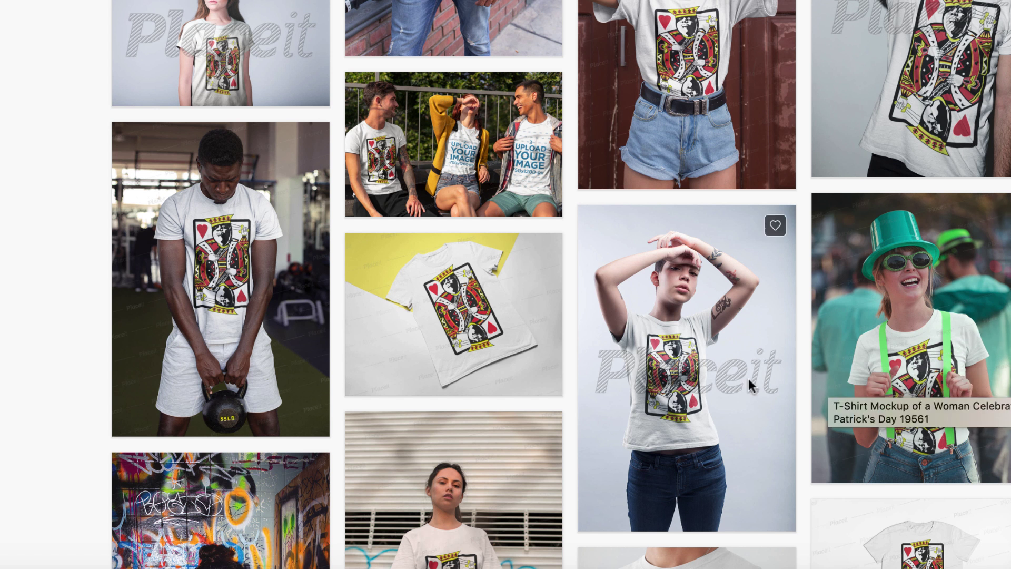
Set the T-Shirt Color to the black swatch.
scroll(722, 377, "down", 5)
scroll(722, 378, "down", 2)
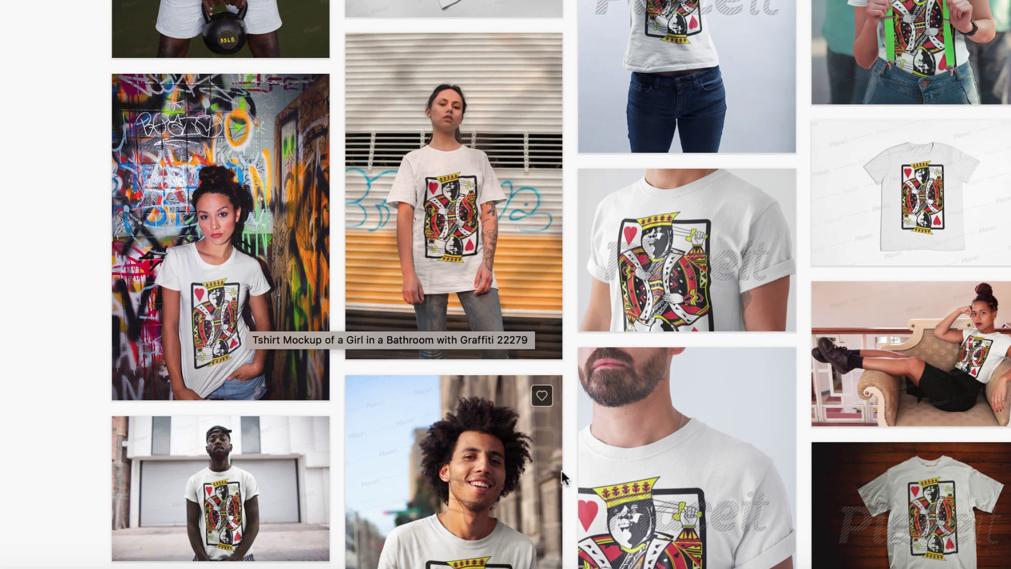
scroll(583, 463, "down", 15)
scroll(586, 462, "up", 20)
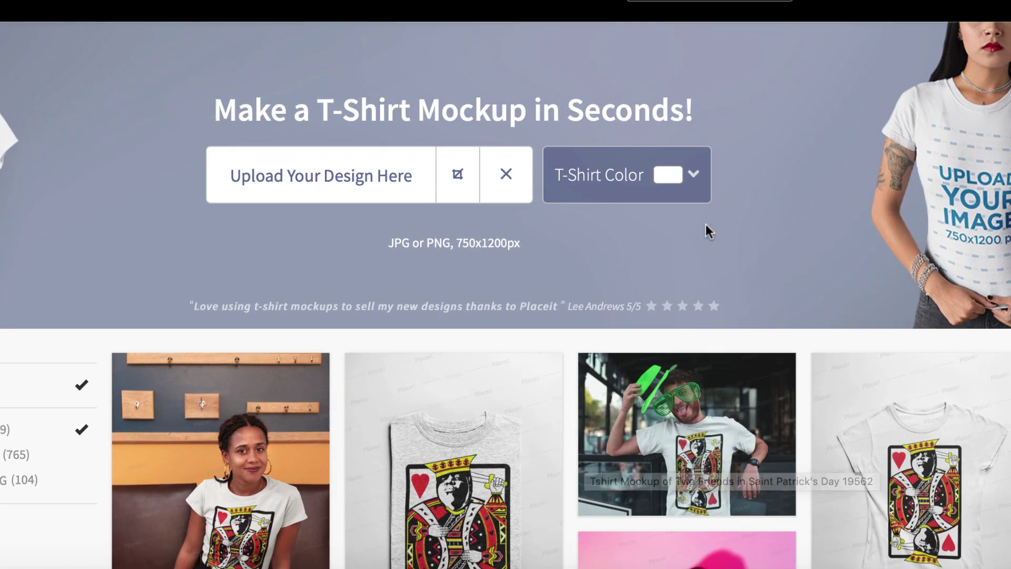
left_click(695, 174)
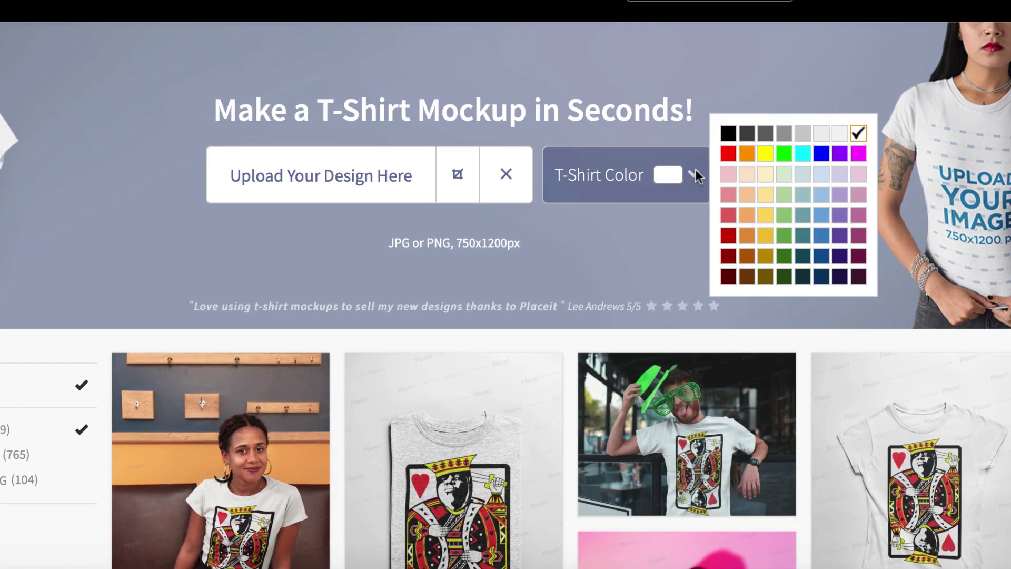
left_click(729, 134)
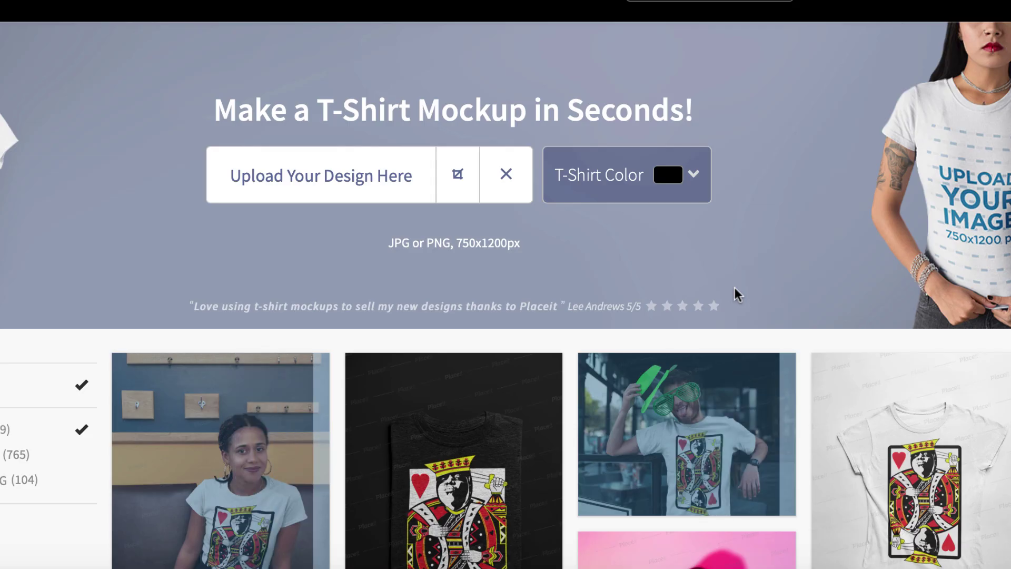
Check the re-rendered black-shirt mockups, on models and flat-lays, down to the Tags sidebar.
scroll(735, 293, "down", 3)
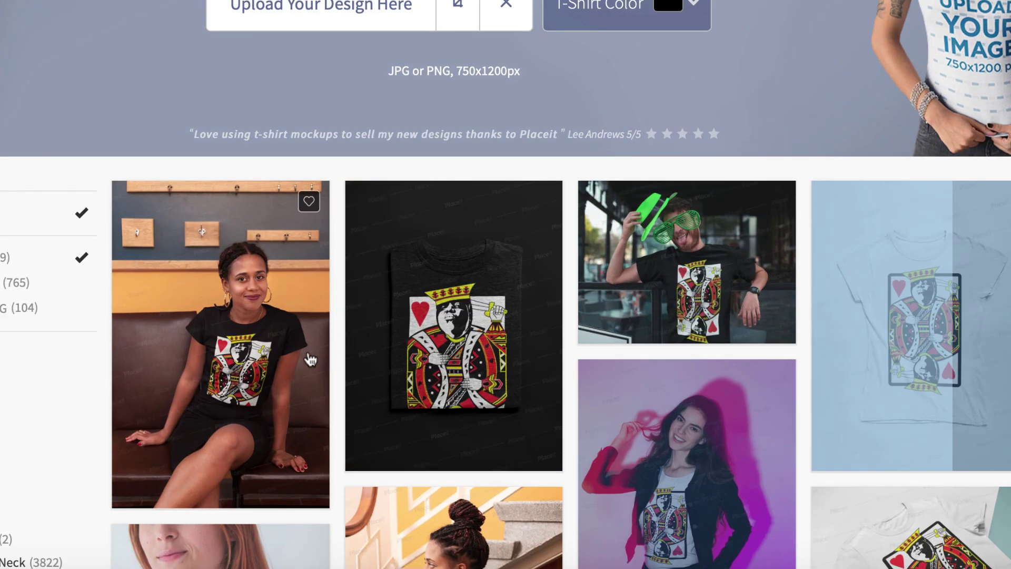
scroll(310, 358, "down", 2)
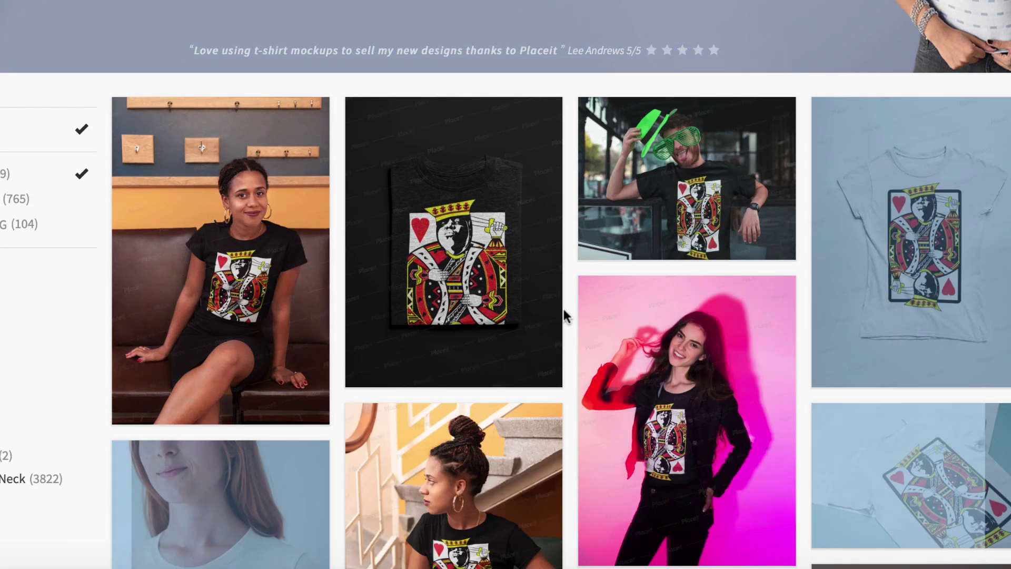
scroll(564, 308, "down", 5)
scroll(564, 309, "down", 3)
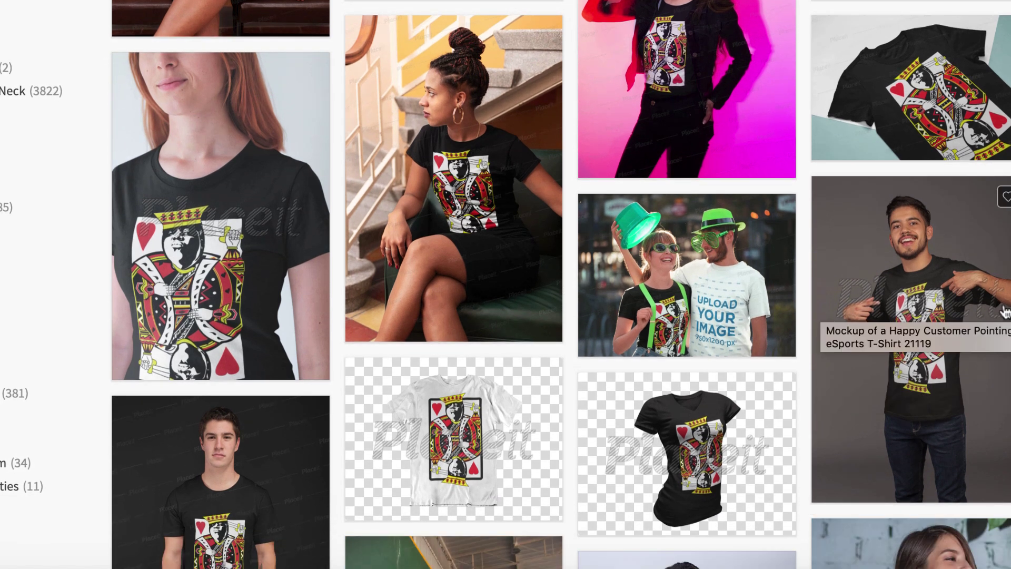
scroll(1003, 310, "down", 4)
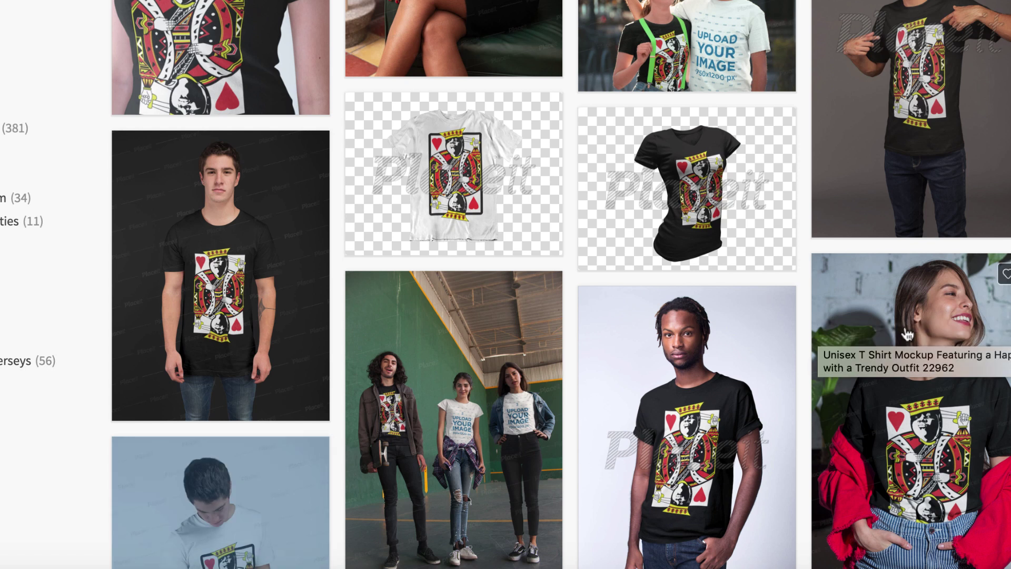
scroll(804, 396, "down", 2)
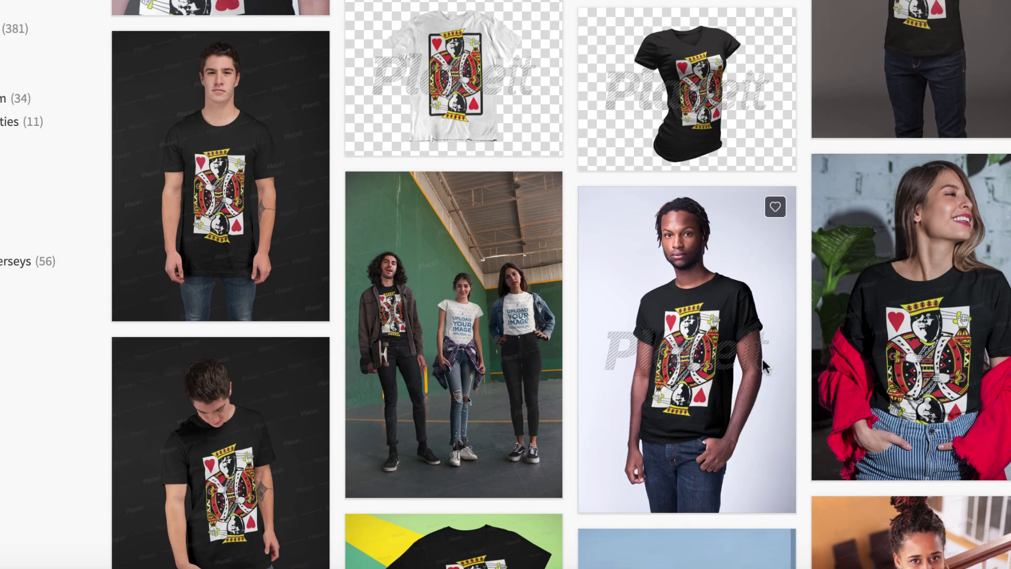
scroll(762, 360, "down", 3)
scroll(761, 356, "up", 2)
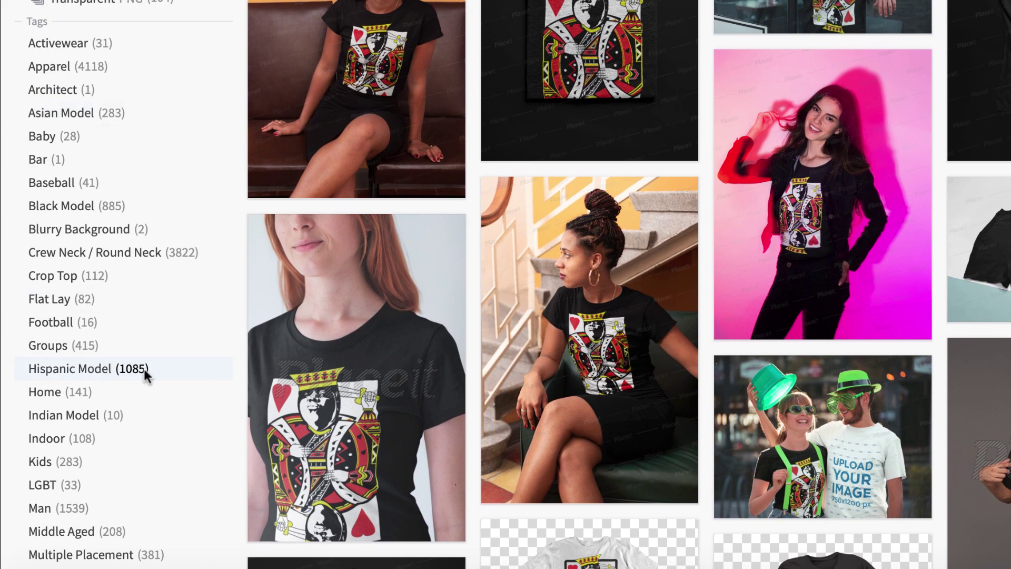
Apply the Asian Model tag filter and scroll through its black-shirt king-of-hearts results.
scroll(143, 368, "down", 7)
scroll(188, 442, "down", 2)
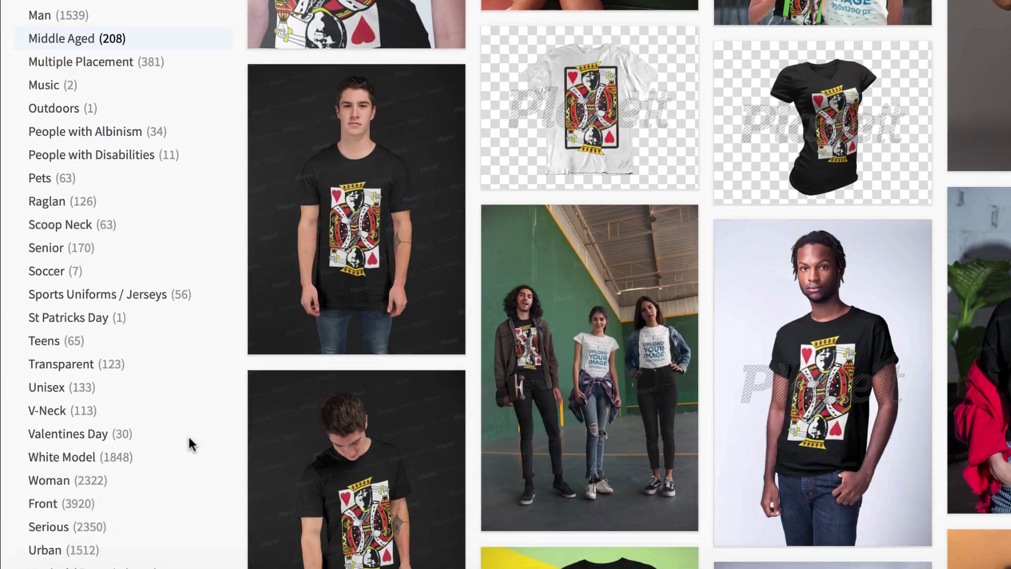
scroll(359, 269, "up", 5)
scroll(274, 232, "up", 2)
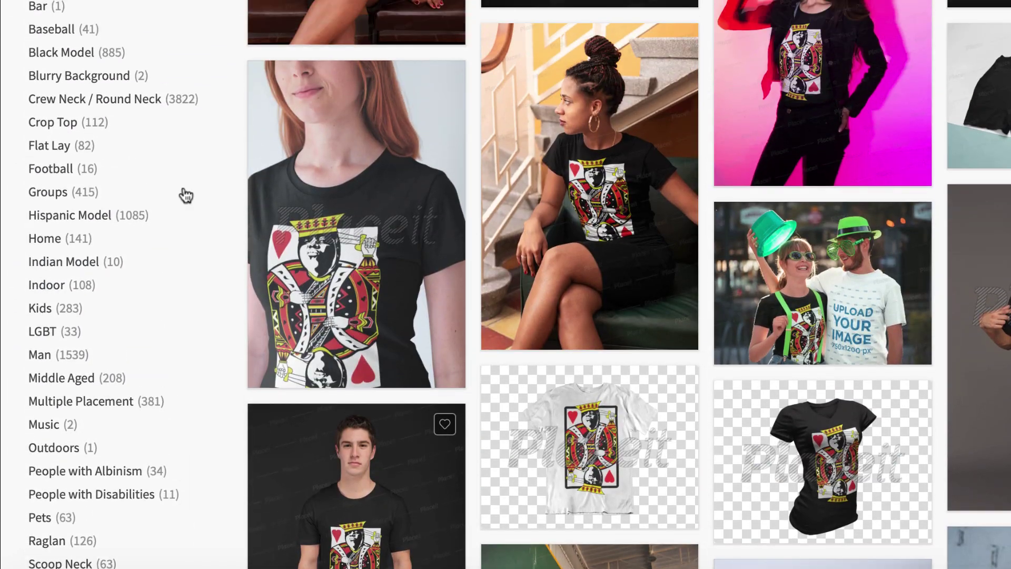
scroll(140, 117, "up", 3)
scroll(140, 112, "down", 1)
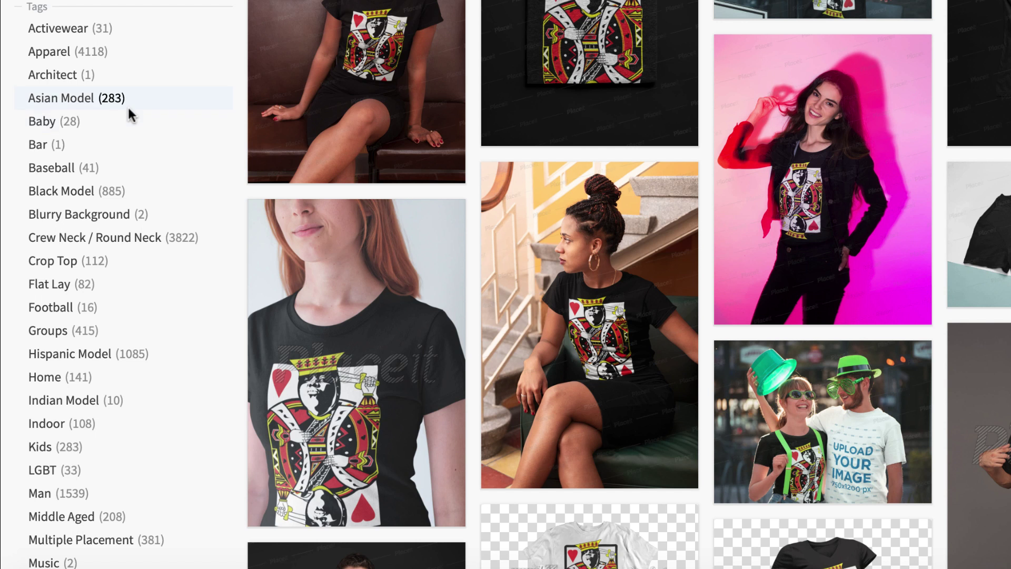
left_click(83, 98)
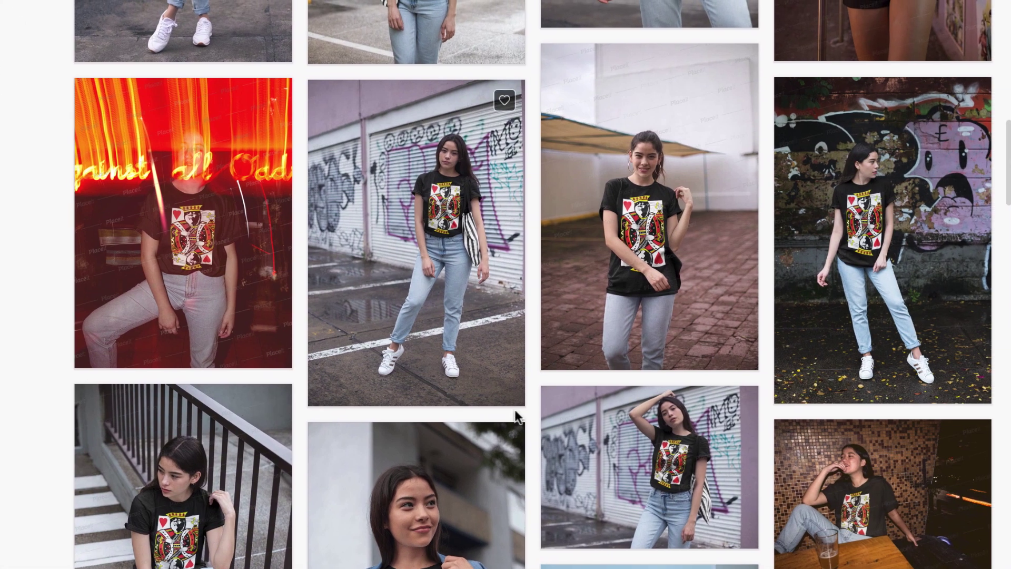
scroll(641, 416, "down", 3)
scroll(511, 421, "down", 10)
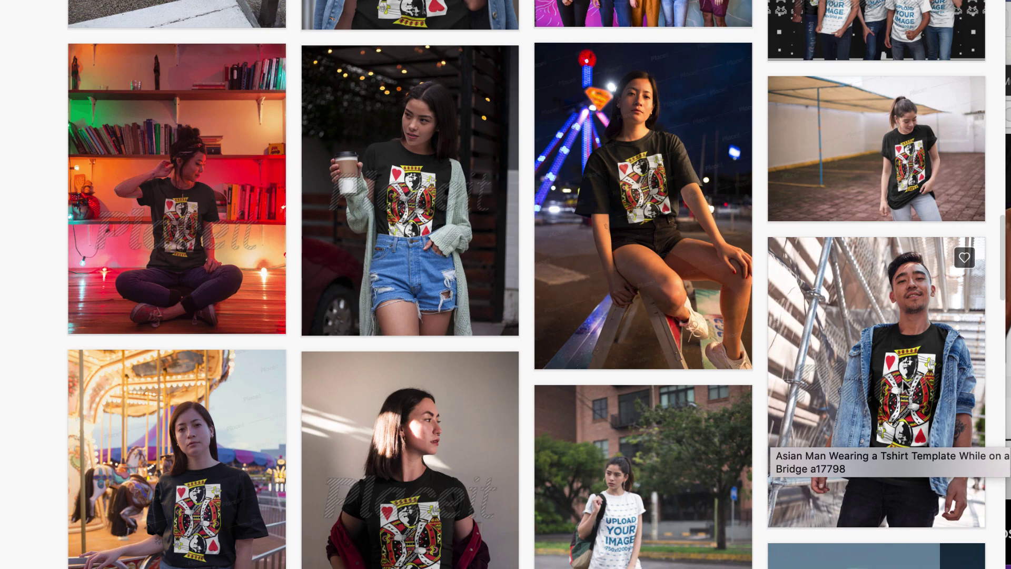
Open the 'Man Wearing a Tshirt Template While on a Bridge' mockup and preview a light orange shirt.
left_click(876, 379)
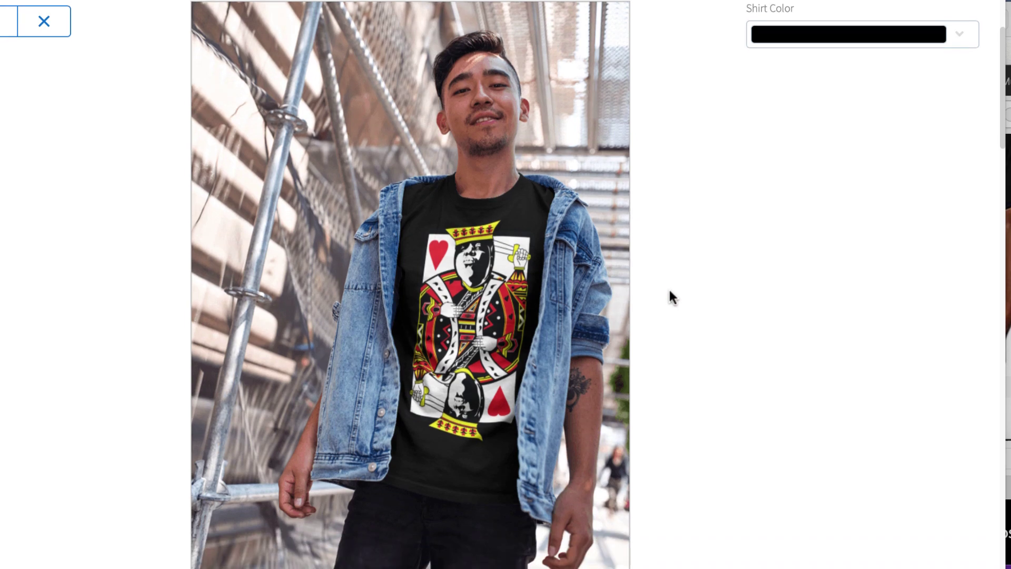
scroll(734, 296, "up", 1)
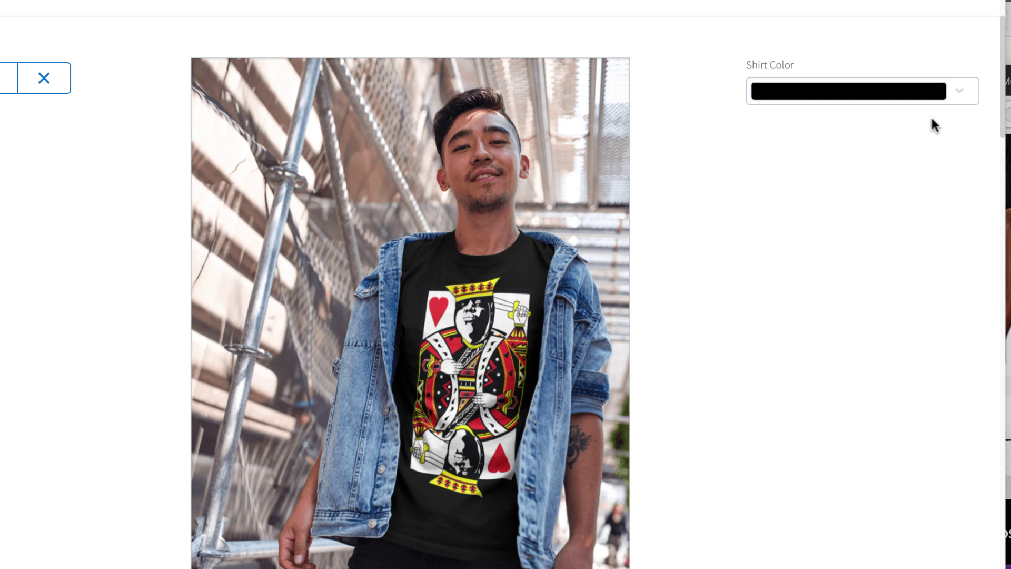
left_click(960, 99)
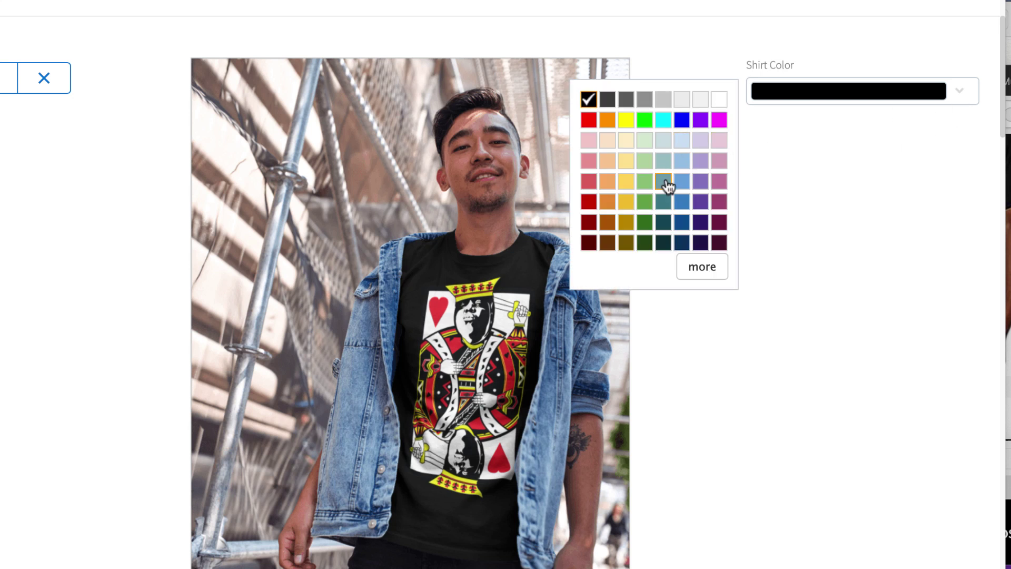
left_click(608, 160)
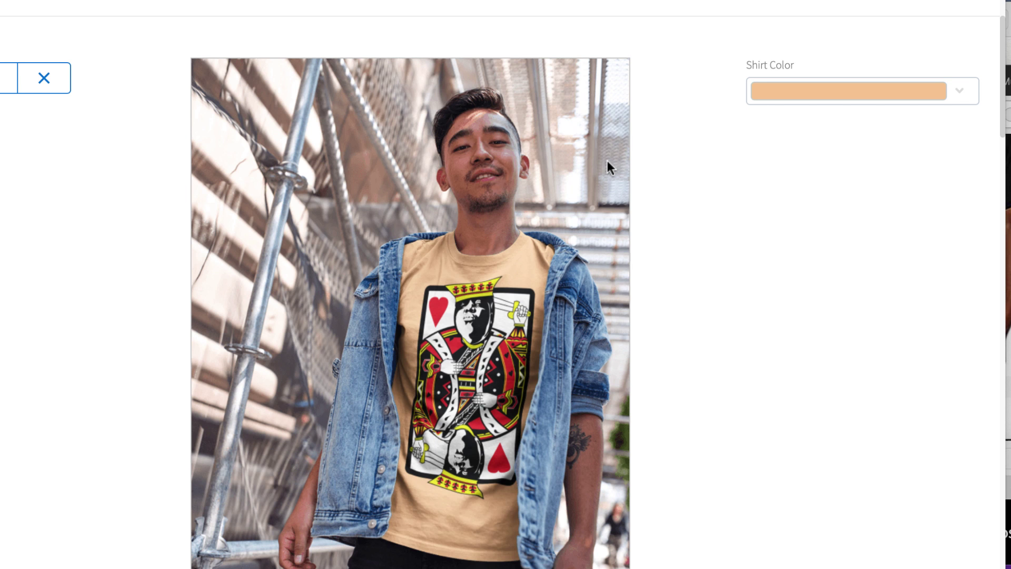
Switch the shirt colour back to black.
left_click(948, 92)
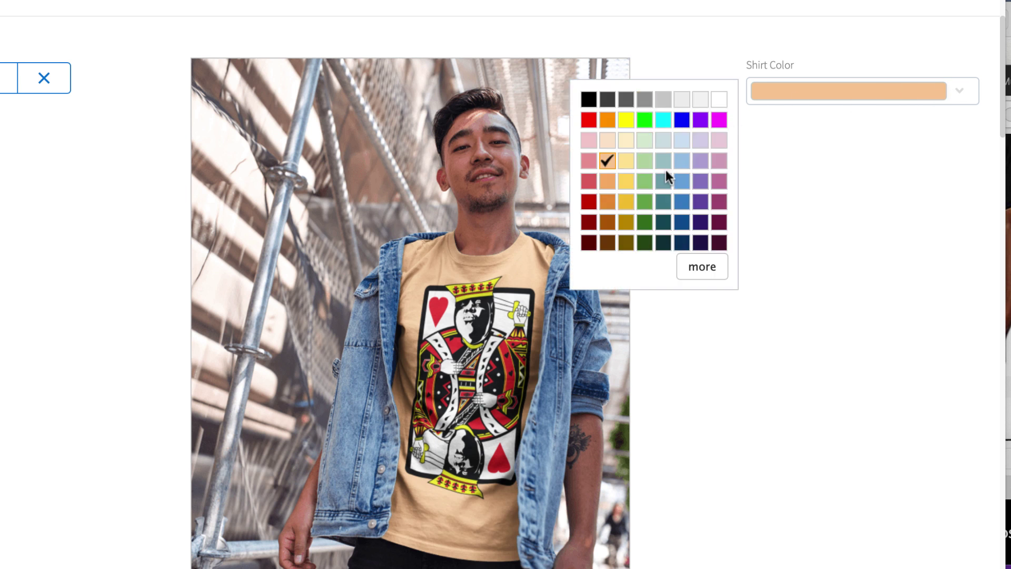
left_click(589, 99)
scroll(775, 156, "up", 2)
scroll(775, 158, "up", 1)
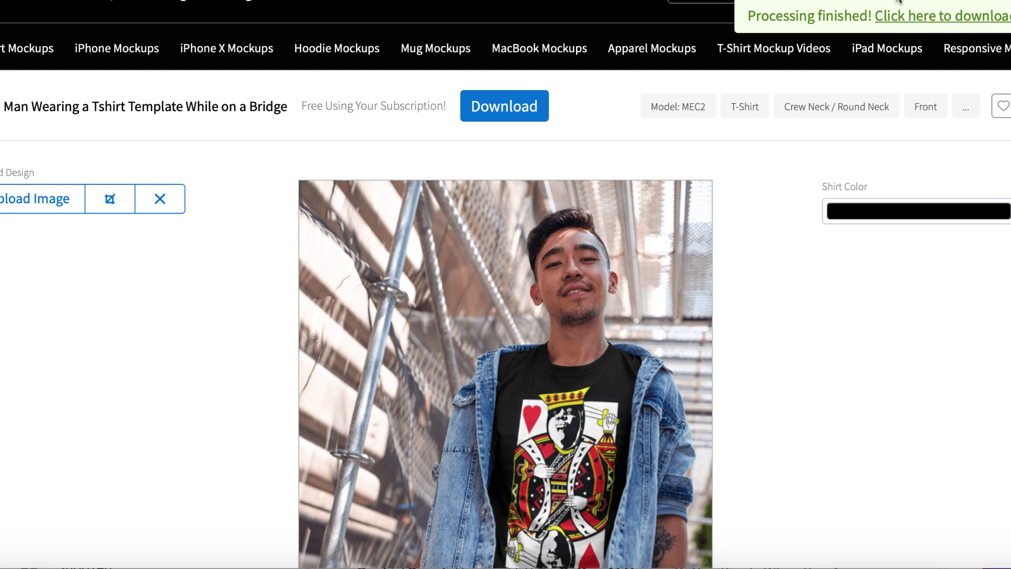
Download the finished mockup using Download for Web (72 DPI).
left_click(898, 15)
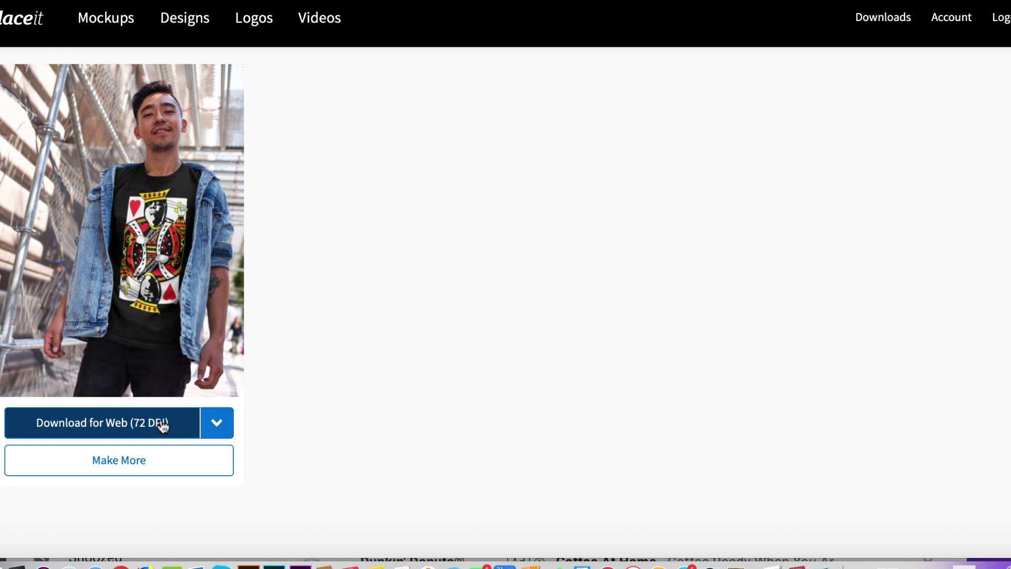
left_click(133, 424)
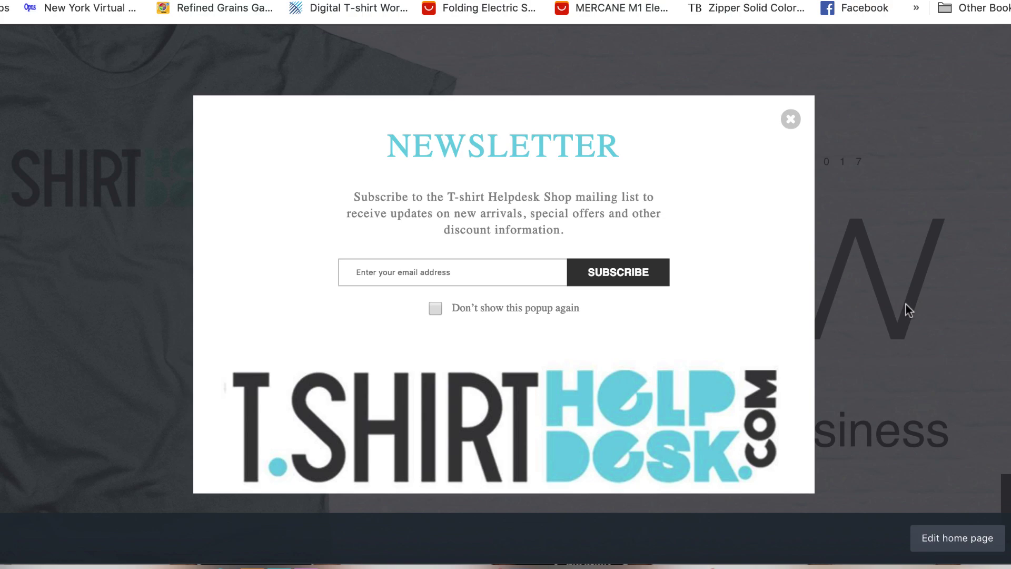
Dismiss the newsletter popup and browse the store homepage's hero slides and Featured Products.
left_click(790, 120)
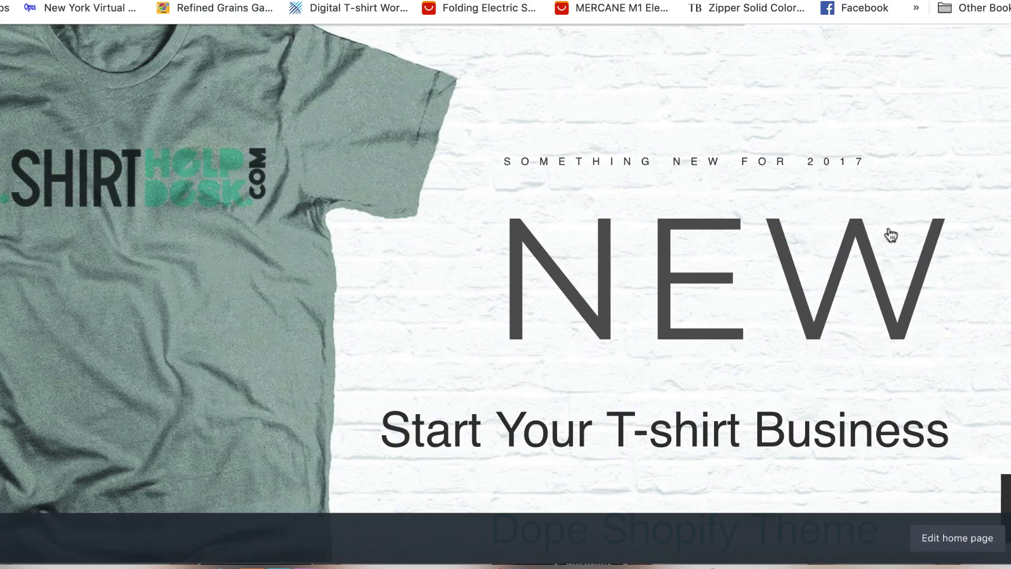
left_click(6, 295)
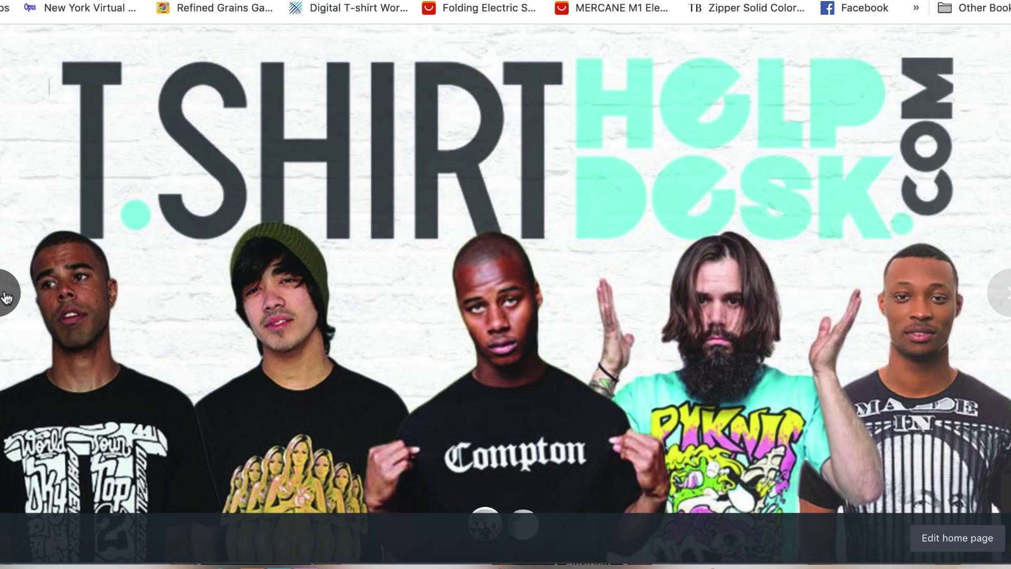
scroll(307, 314, "down", 10)
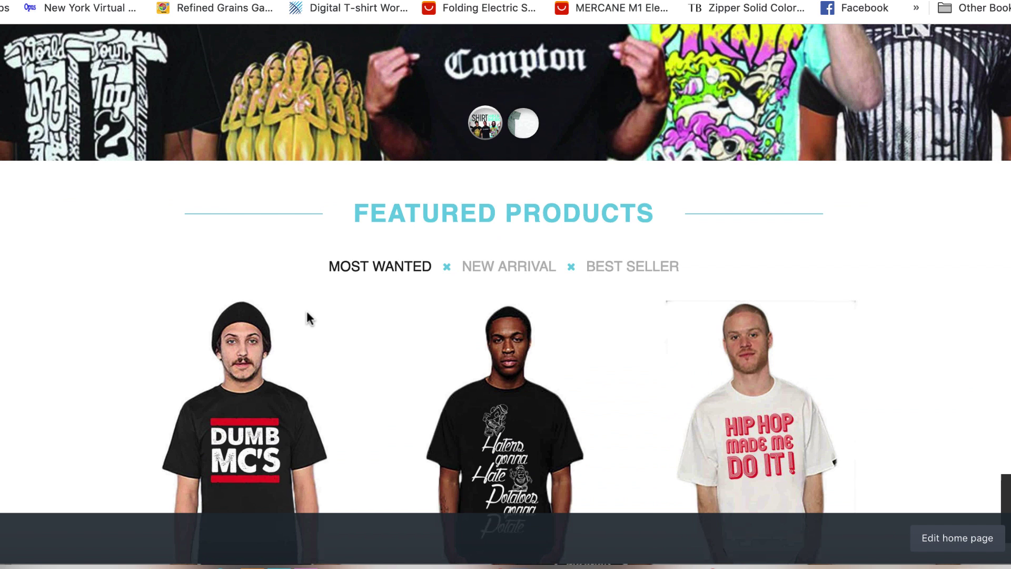
scroll(306, 311, "down", 6)
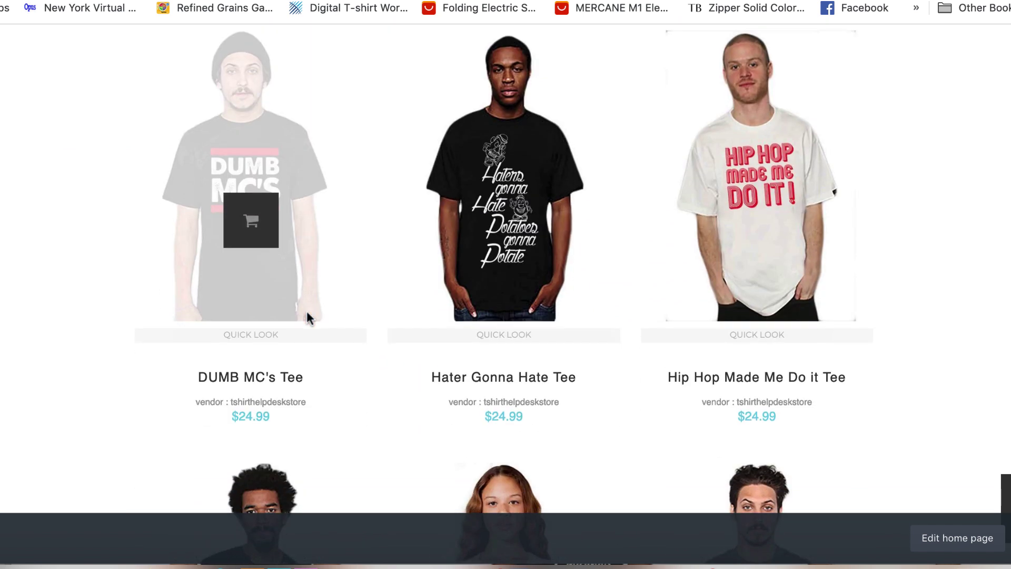
scroll(472, 363, "down", 8)
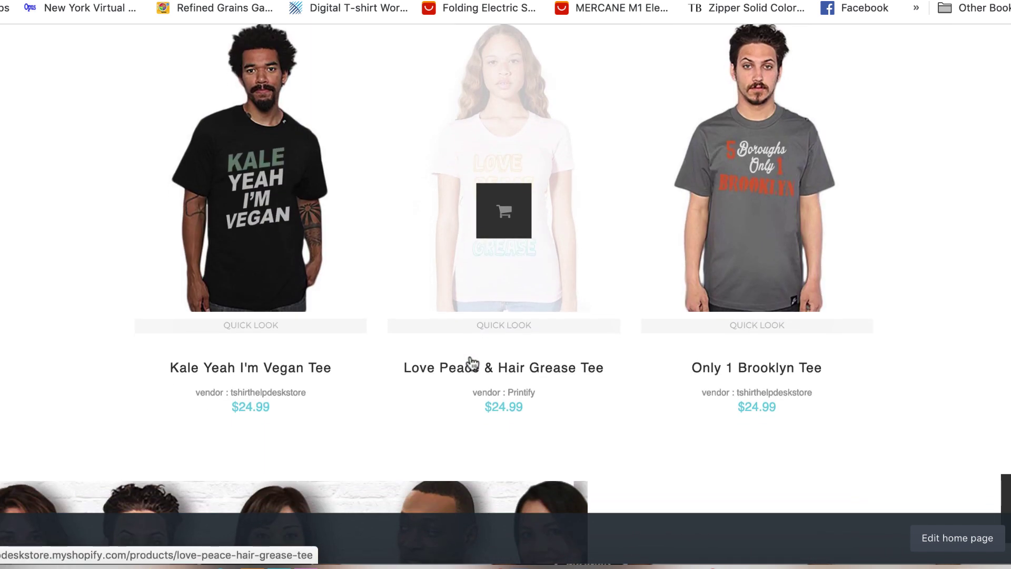
Bring up DUMB MC's Tee on the Shopify admin Products page.
scroll(469, 354, "up", 12)
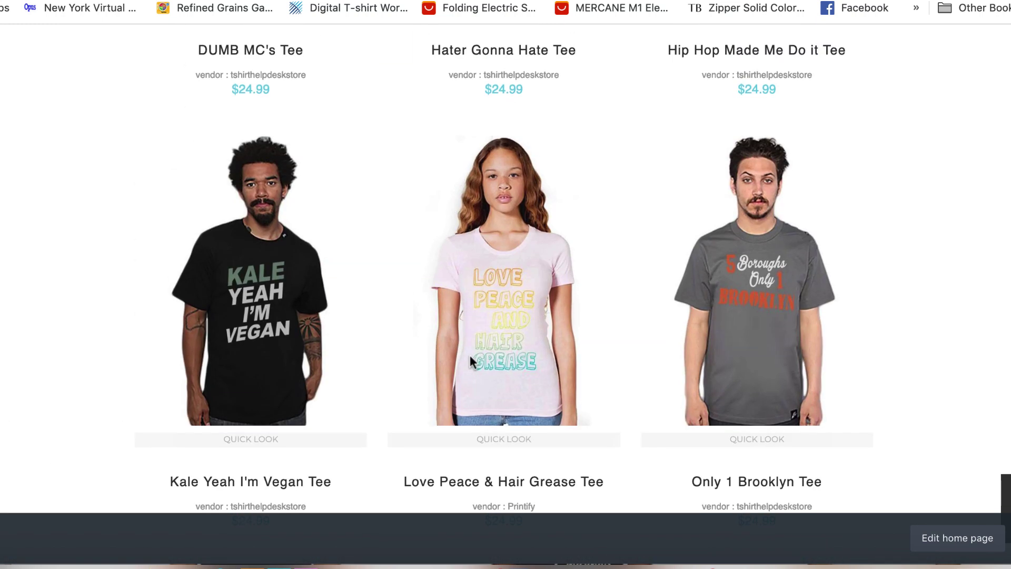
scroll(470, 358, "up", 4)
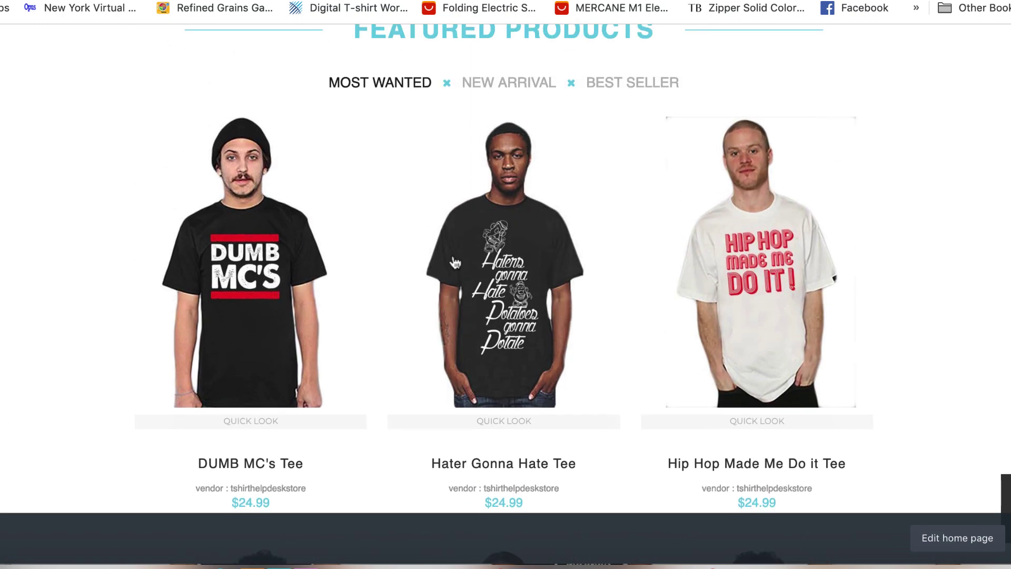
mouse_move(440, 255)
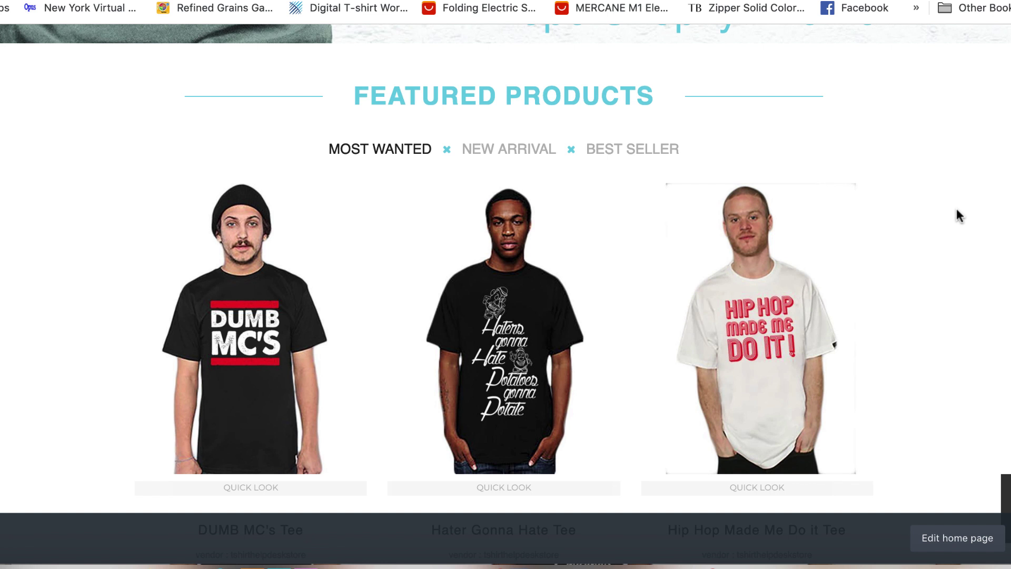
scroll(956, 209, "down", 1)
scroll(956, 209, "up", 1)
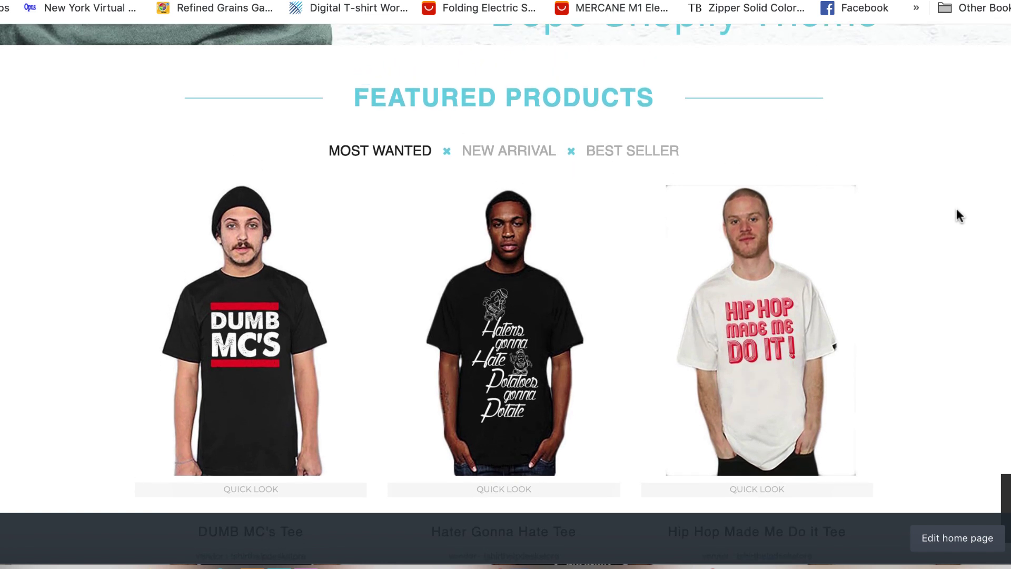
scroll(957, 211, "down", 1)
mouse_move(287, 284)
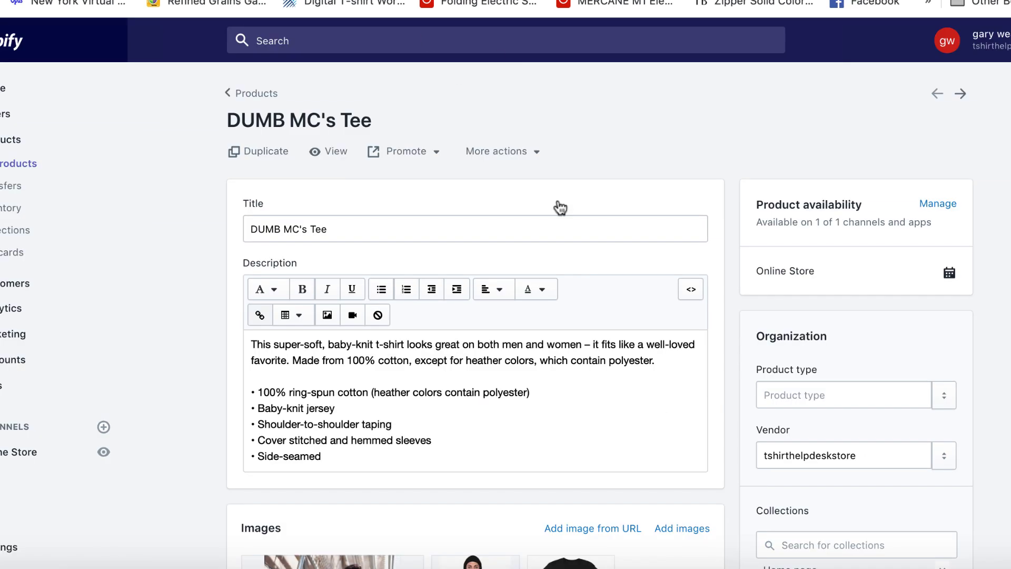
Scroll to DUMB MC's Tee's Images section to check the new black-tee mockup.
scroll(560, 208, "down", 4)
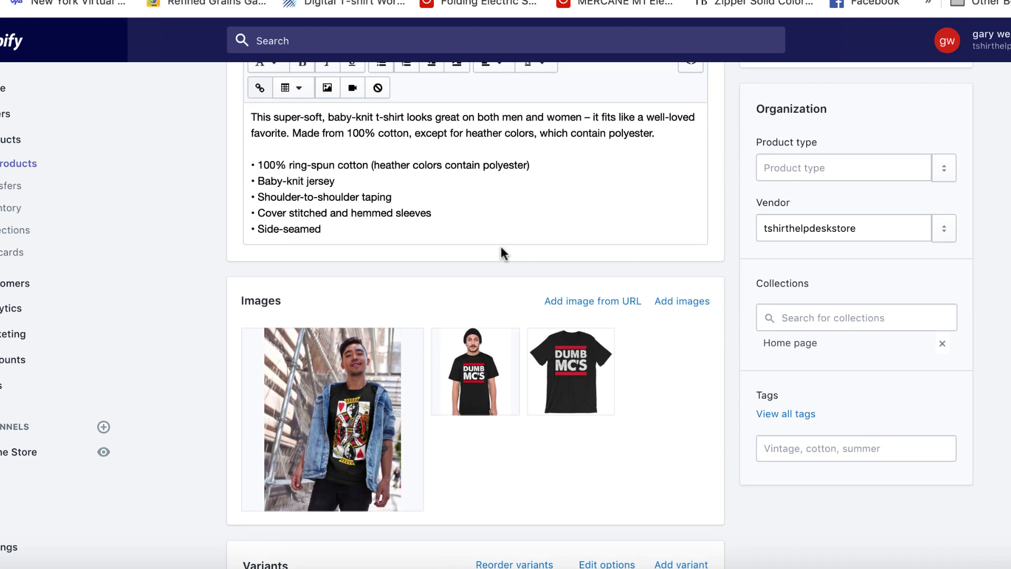
scroll(500, 247, "up", 2)
scroll(500, 247, "down", 2)
scroll(500, 249, "down", 1)
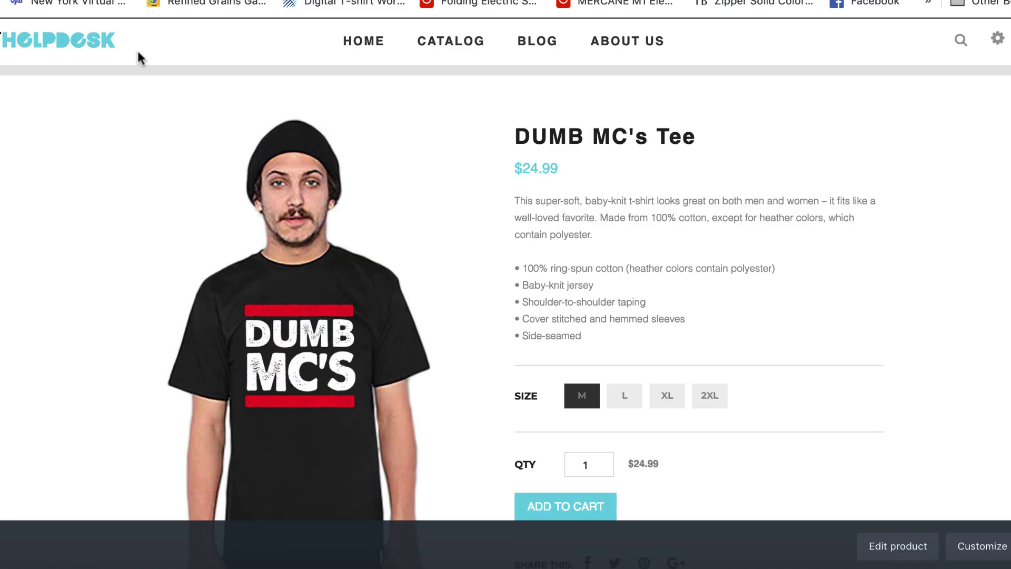
Return to the store homepage and scroll to the DUMB MC's Tee with its king-of-hearts mockup.
left_click(87, 45)
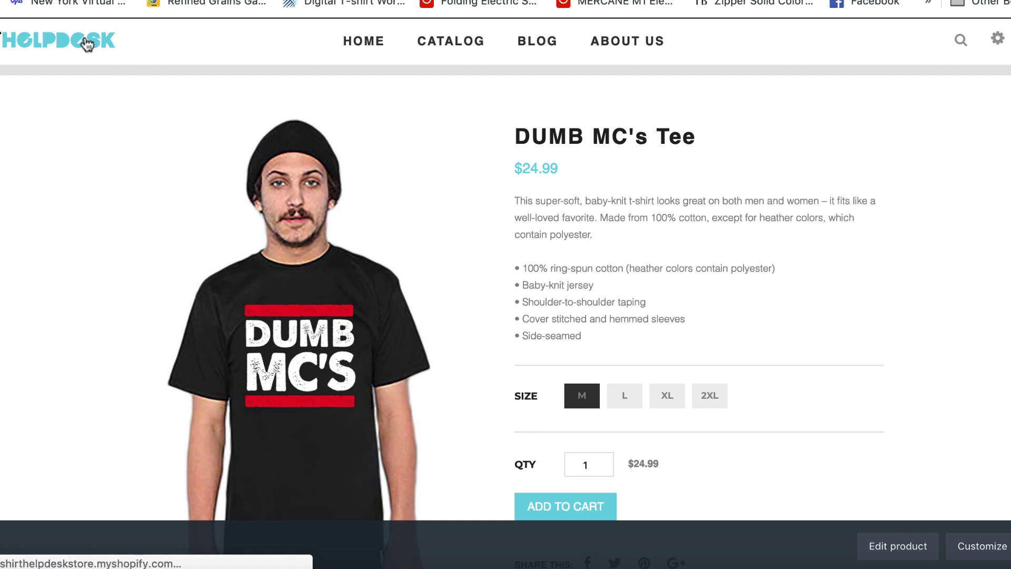
scroll(634, 142, "down", 10)
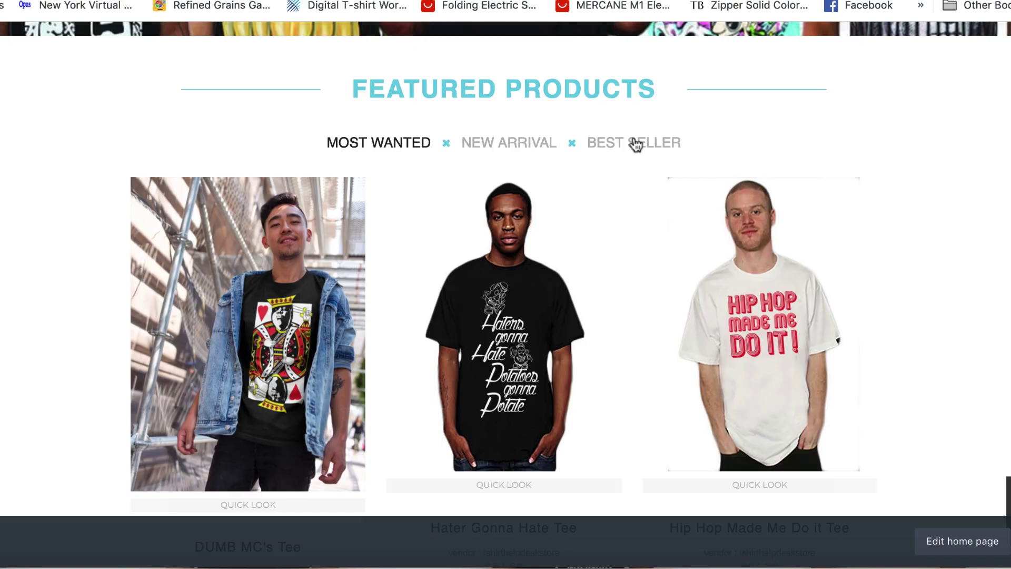
scroll(634, 143, "up", 1)
scroll(636, 145, "down", 2)
scroll(636, 144, "down", 1)
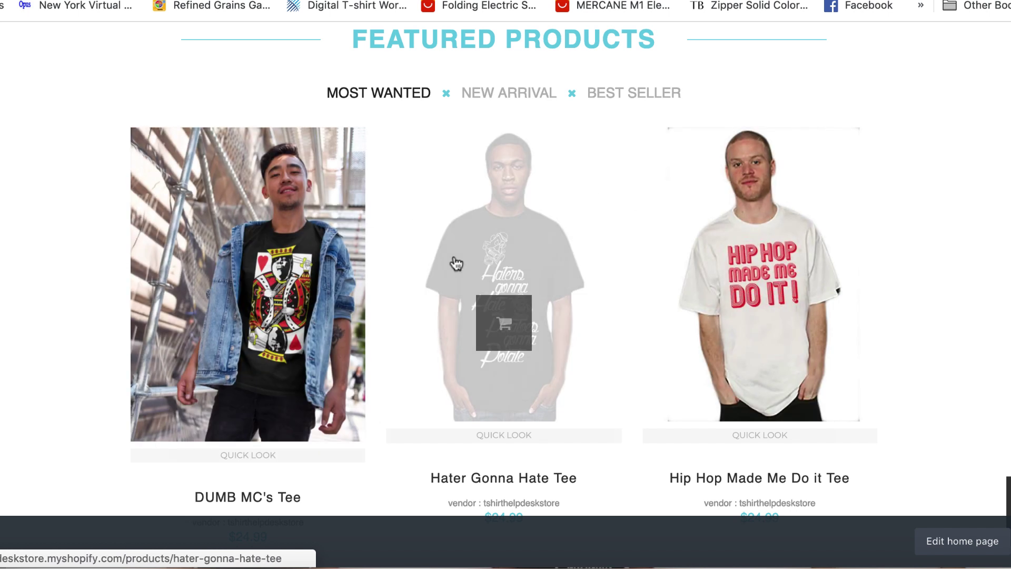
scroll(377, 236, "down", 1)
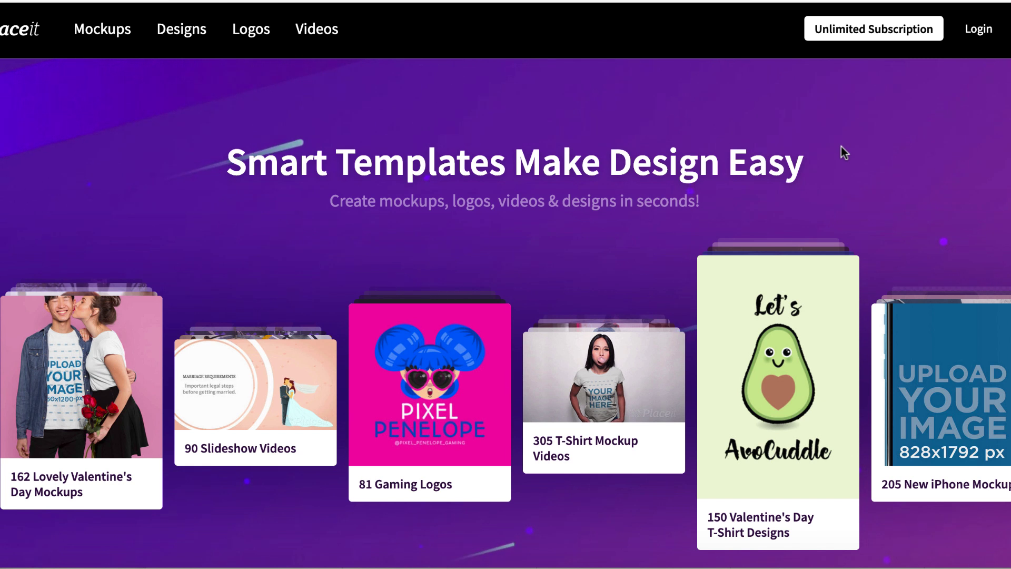
left_click(891, 29)
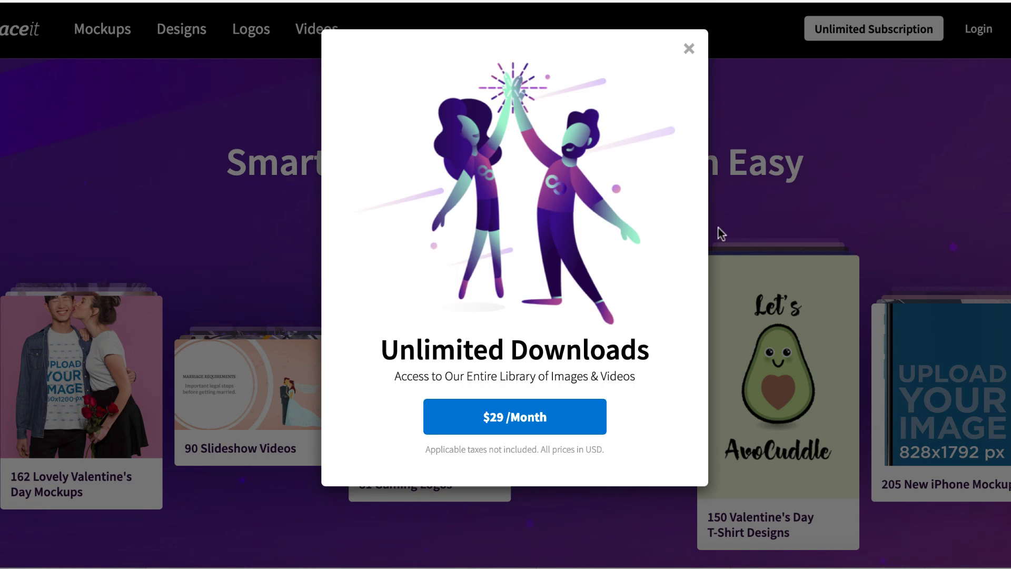
left_click(687, 48)
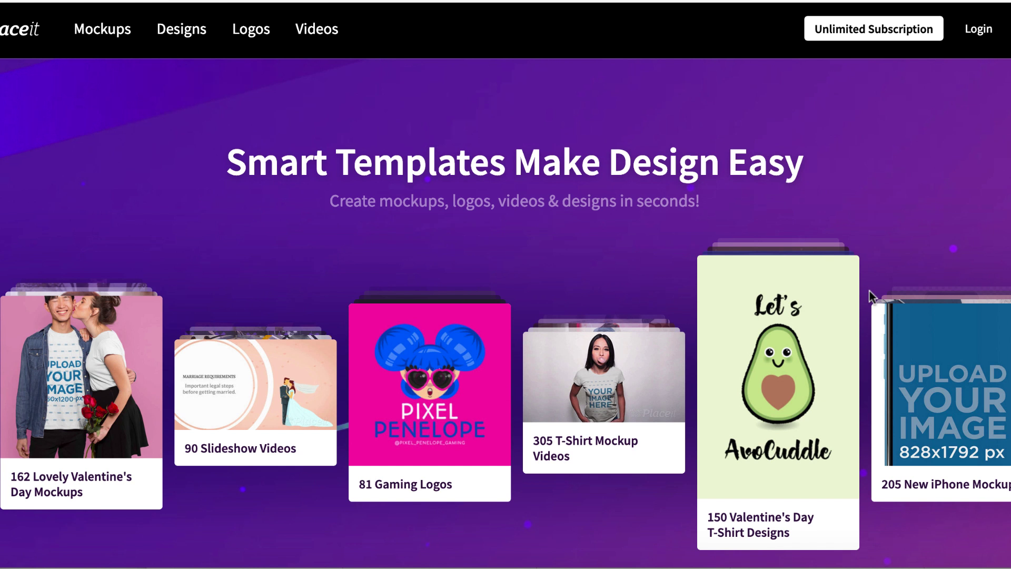
scroll(871, 292, "down", 1)
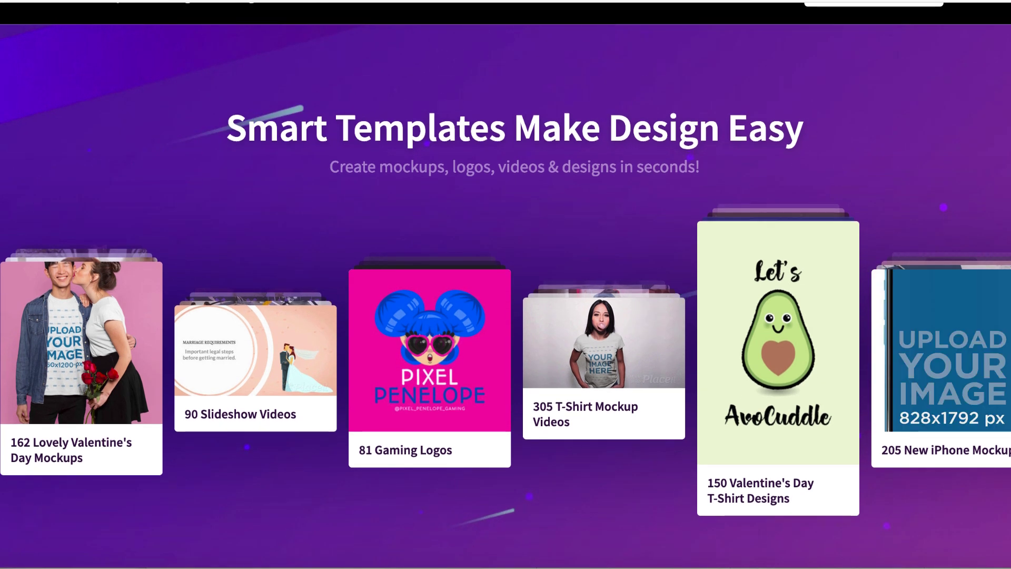